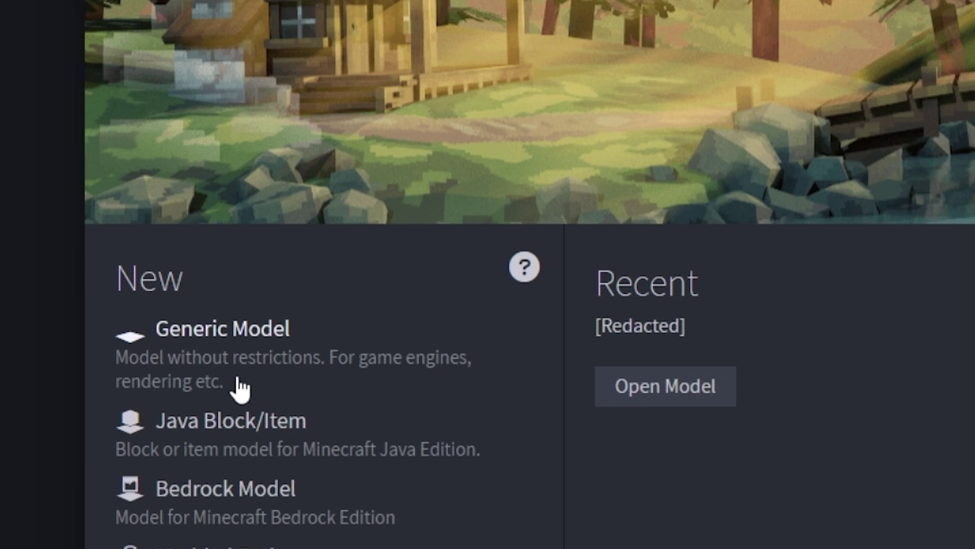
- Create a Generic Model project with per-face UV and a 16 × 16 texture size
click(246, 368)
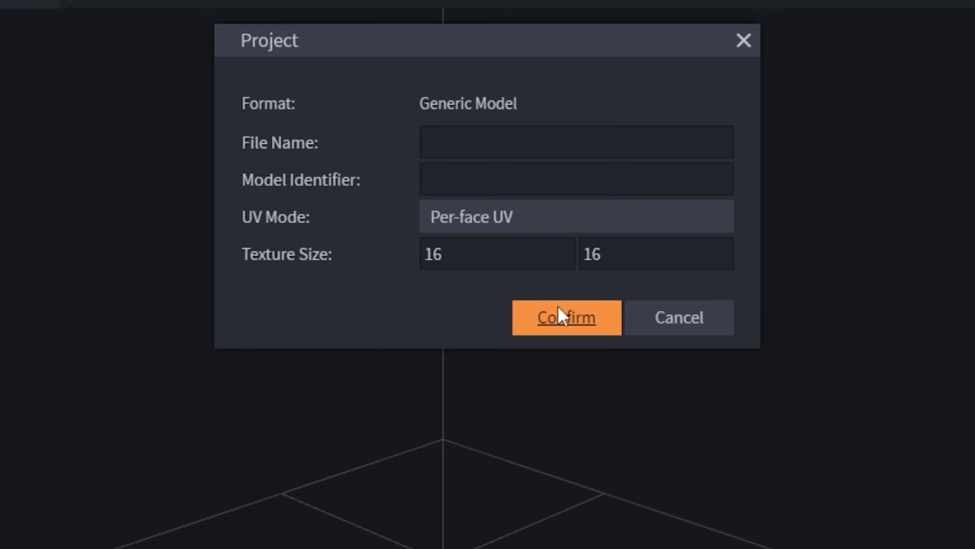
click(558, 308)
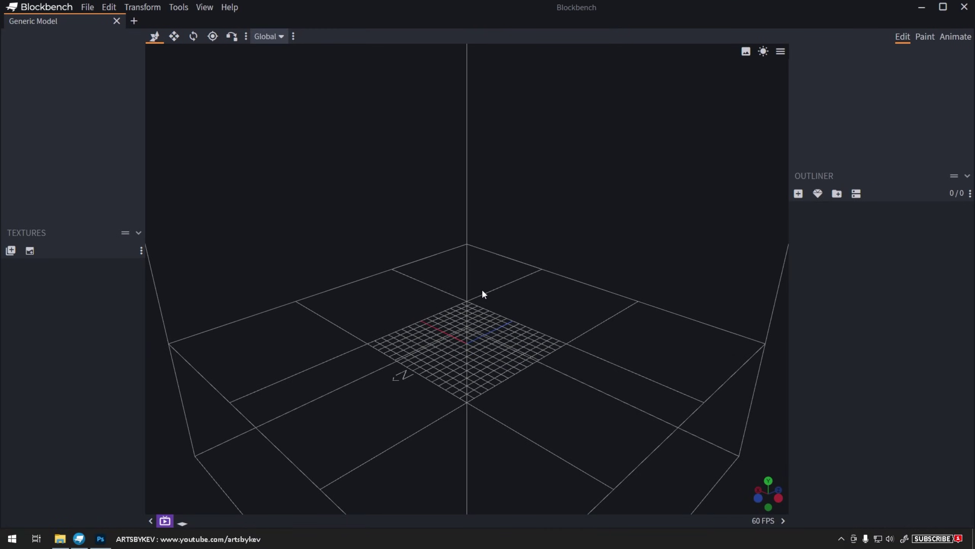
scroll(468, 303, down, 4)
drag(427, 327, 457, 328)
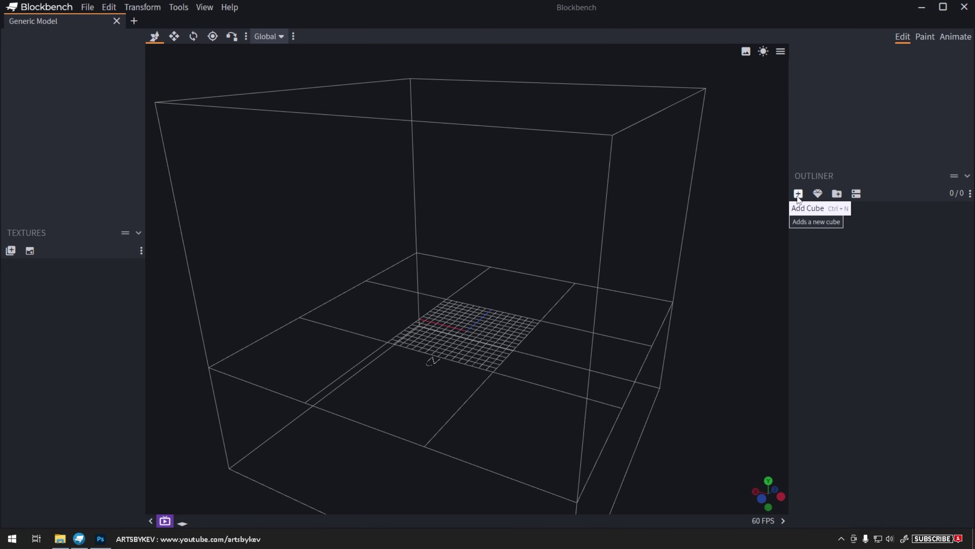
- Add a cube sized 16 × 16 × 16 and centre it on the grid at position -8, 0, -8
click(552, 153)
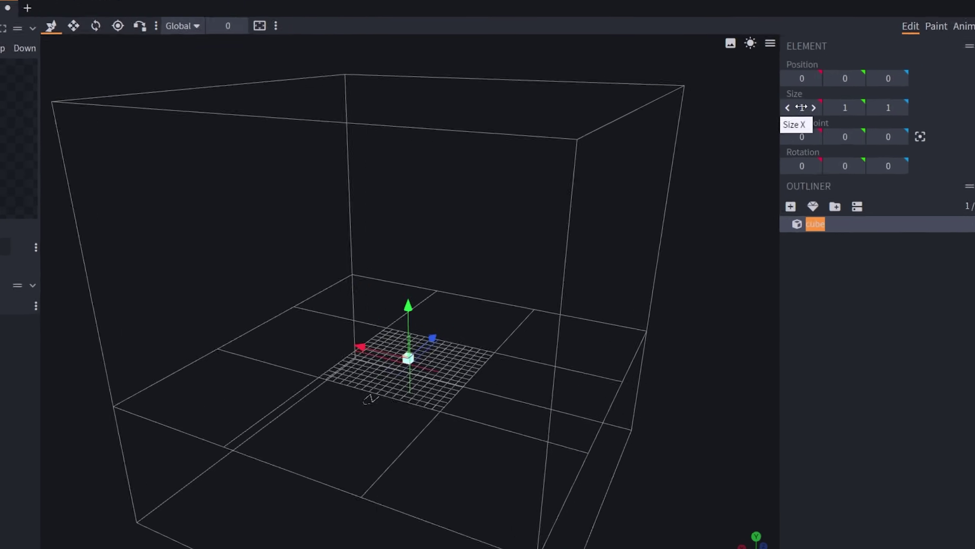
click(809, 107)
key(Return)
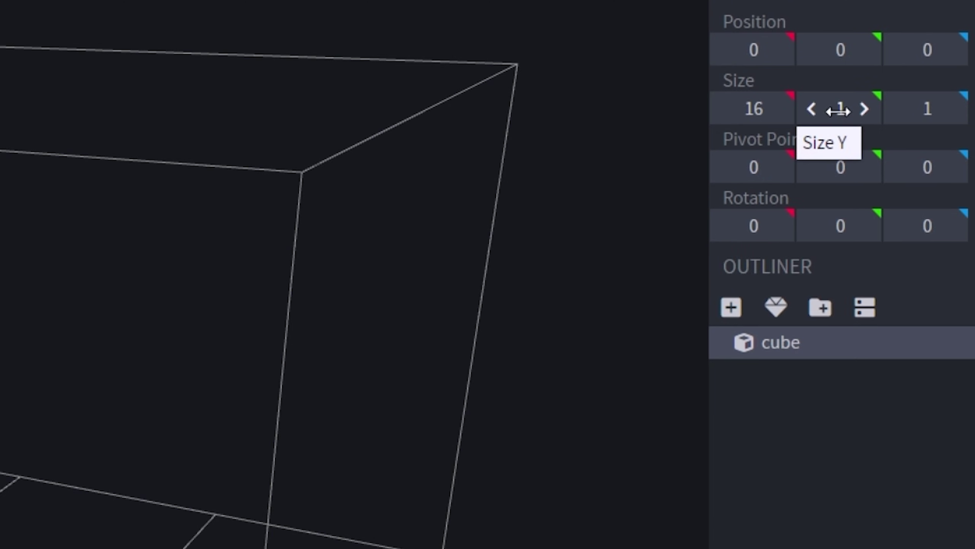
key(Return)
click(926, 110)
text(16)
key(Return)
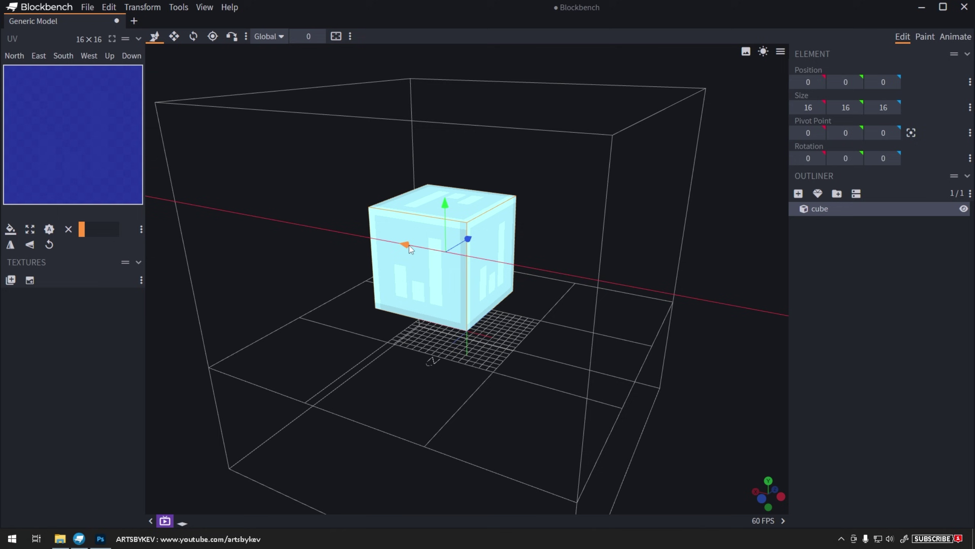
drag(410, 248, 486, 266)
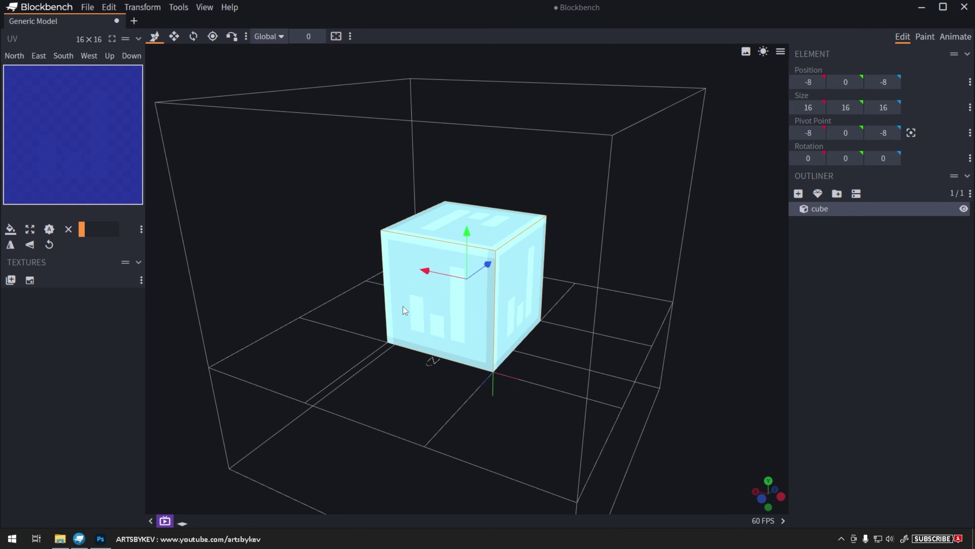
- Create a blank white 16 × 16 texture named "texture" and apply it to the cube
right_drag(347, 325, 443, 339)
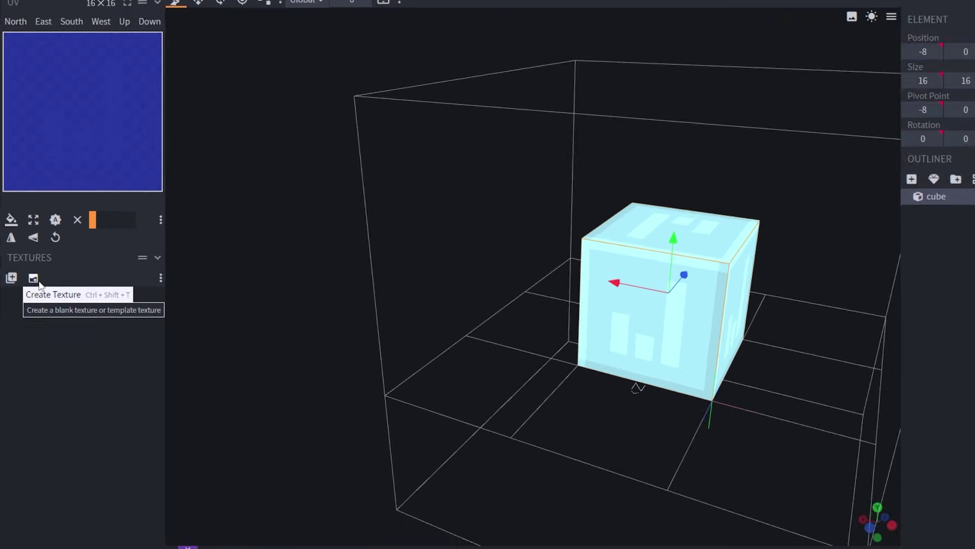
click(77, 262)
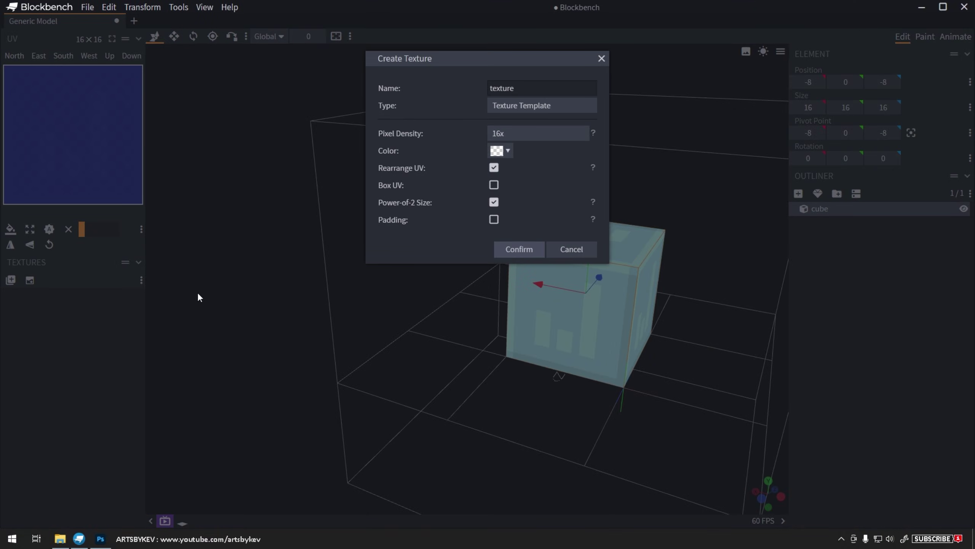
click(530, 102)
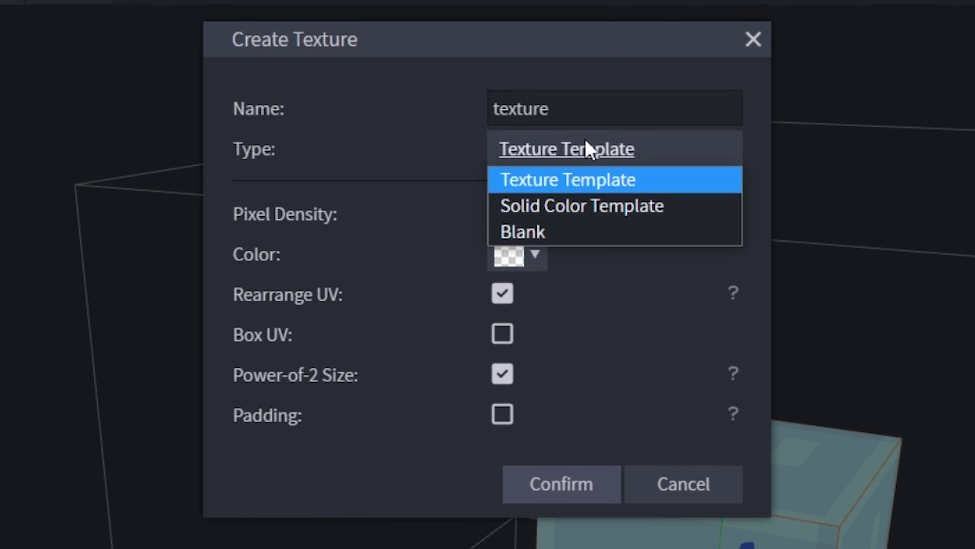
click(547, 232)
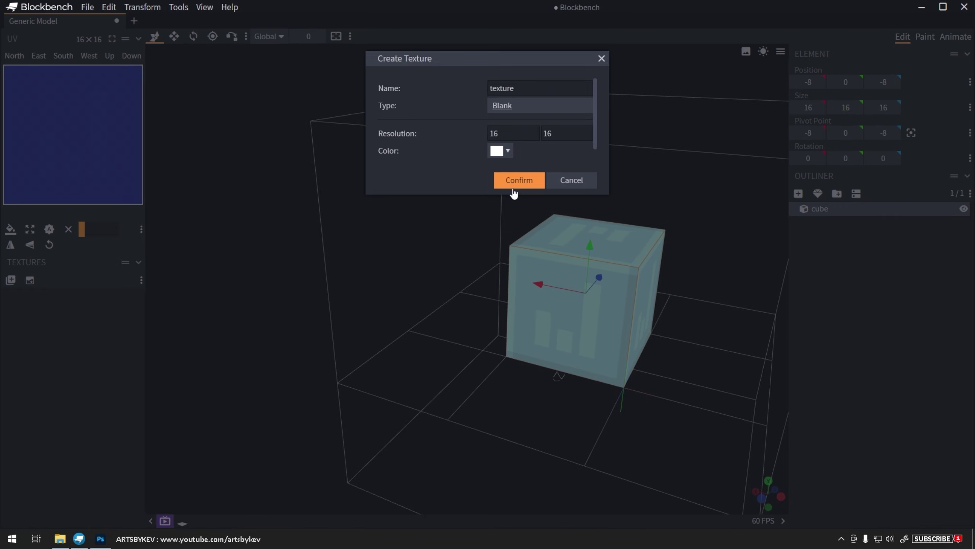
click(562, 329)
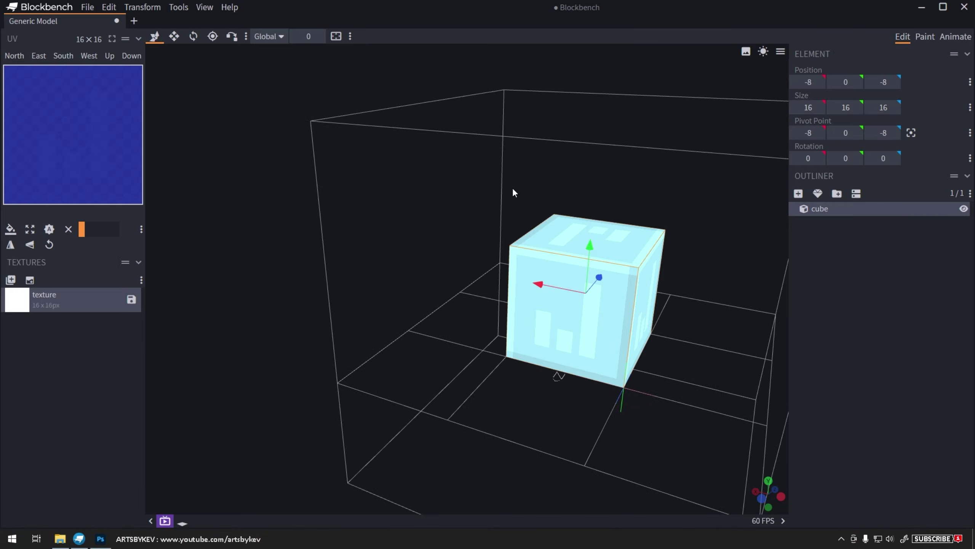
right_drag(490, 195, 444, 198)
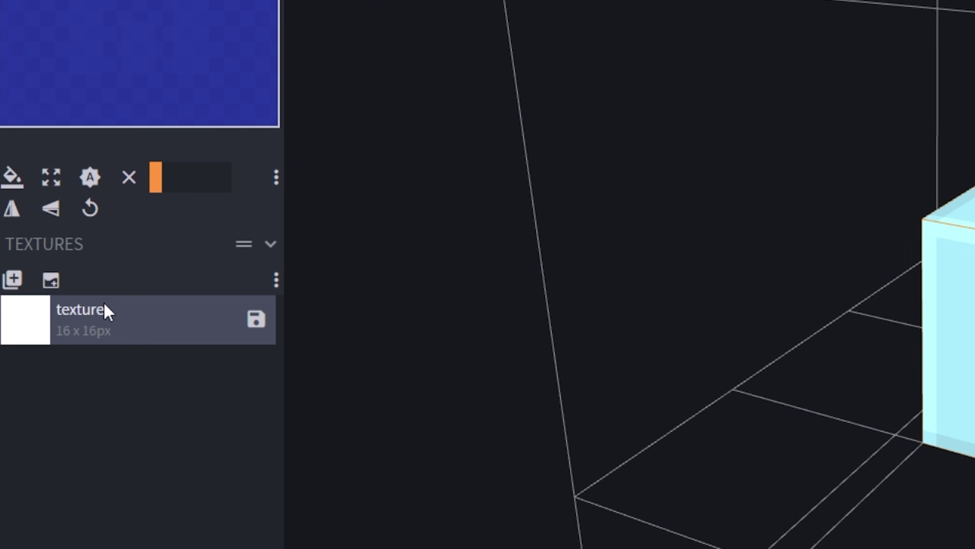
drag(25, 321, 754, 166)
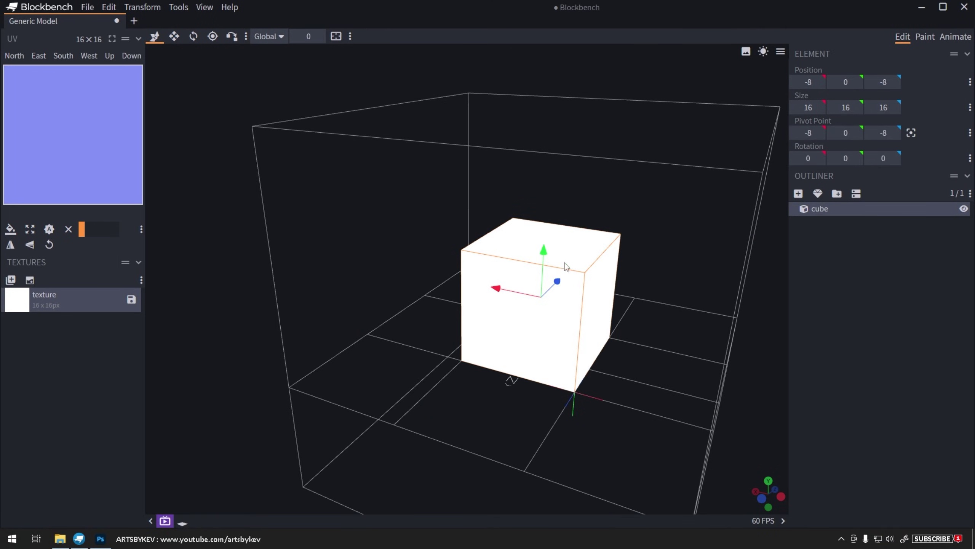
- Duplicate the textured cube twice along X, placing the adjoining copies at X positions 24 and 40
right_drag(369, 319, 426, 328)
key(ctrl+d)
drag(547, 314, 388, 266)
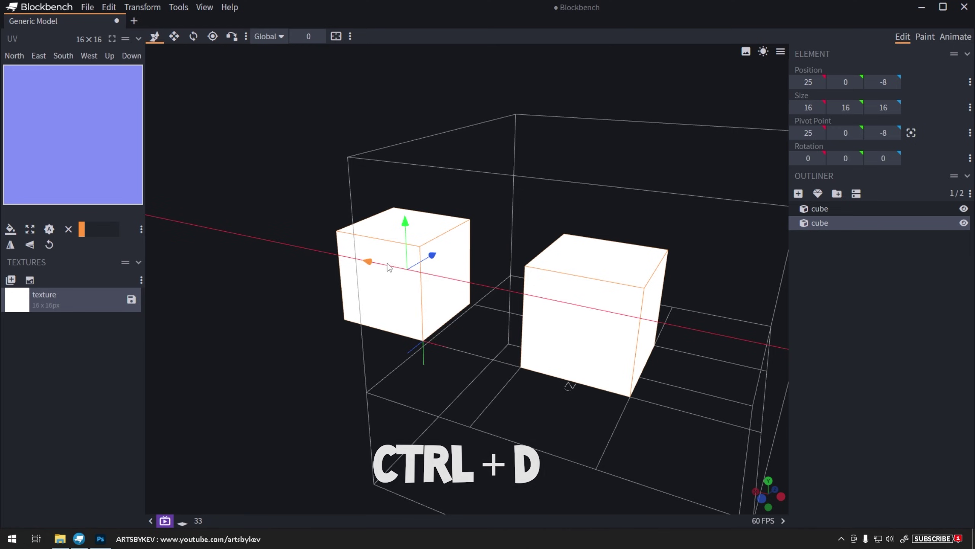
right_drag(319, 290, 464, 305)
key(ctrl+d)
drag(467, 292, 413, 282)
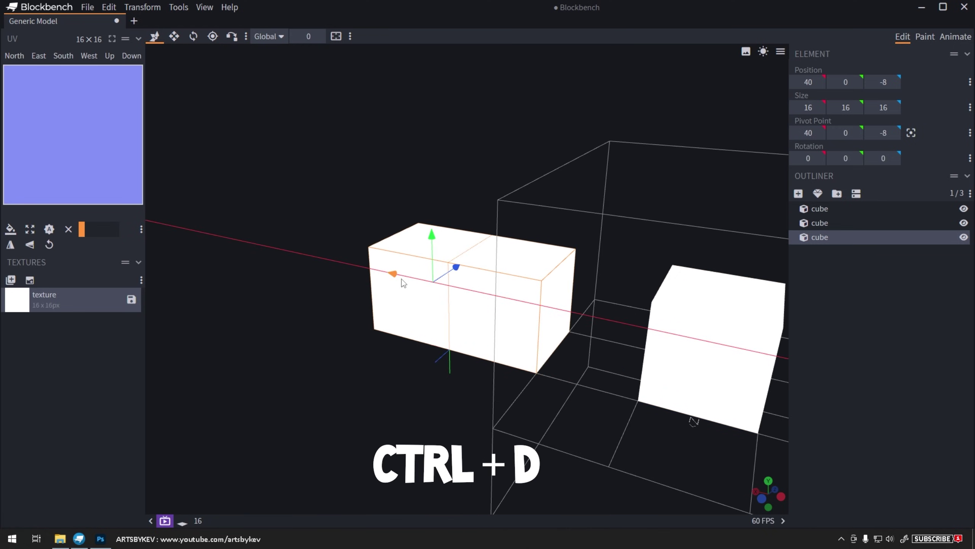
- Duplicate the two adjoining cubes and stack the copies on top at Y position 16
ctrl+drag(320, 173, 584, 385)
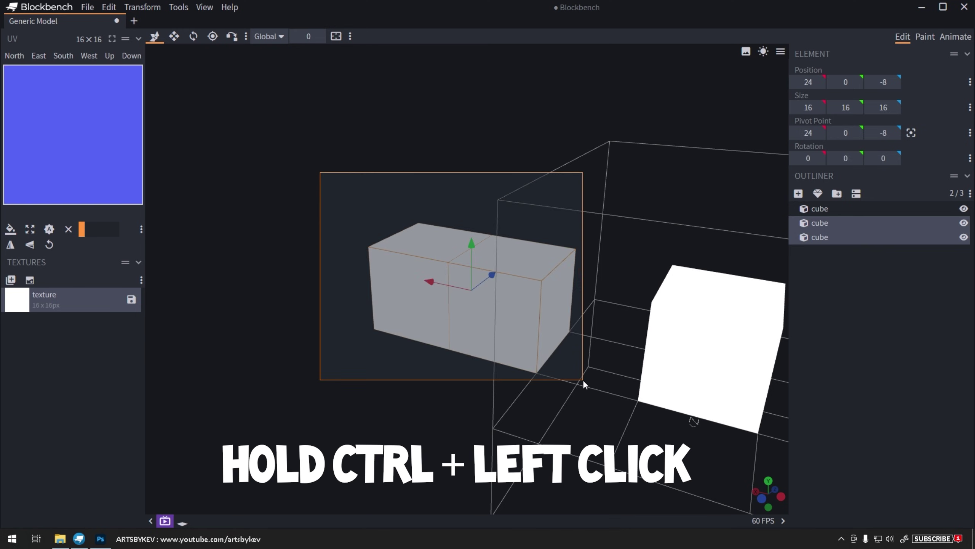
key(ctrl+d)
drag(469, 219, 463, 135)
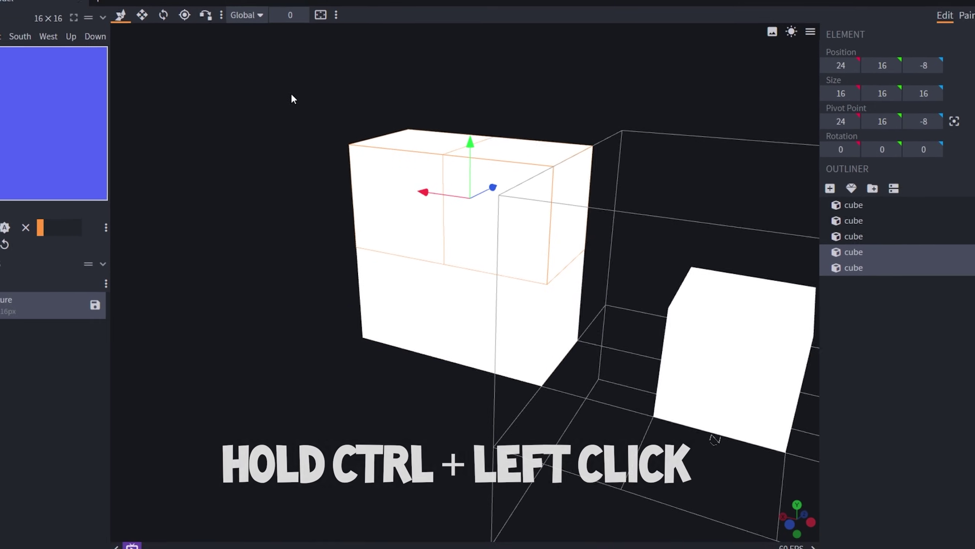
- Duplicate the 2 × 2 block of cubes and place the copy beside it, starting at X position 56
ctrl+drag(259, 46, 519, 351)
drag(390, 344, 477, 313)
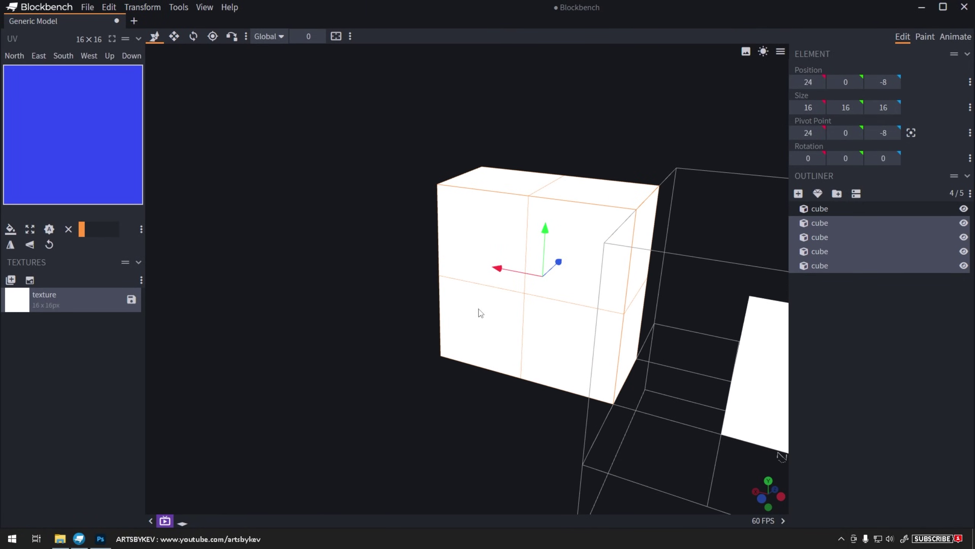
key(ctrl+d)
drag(512, 275, 369, 246)
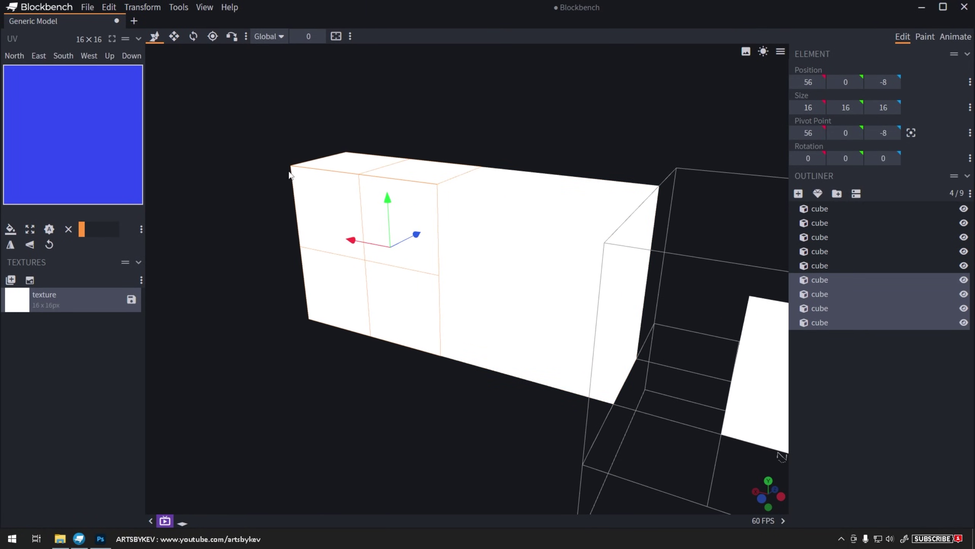
- Duplicate the eight-cube wall upward to Y position 32 and remove the top corner cube nearest the single cube
ctrl+drag(265, 110, 567, 323)
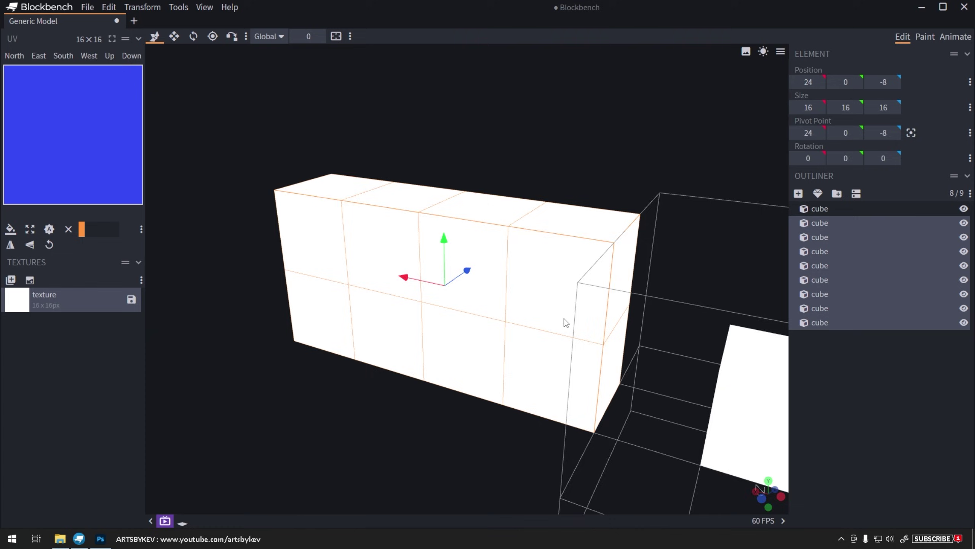
key(ctrl+d)
drag(433, 314, 441, 140)
scroll(546, 188, down, 3)
right_drag(664, 222, 604, 215)
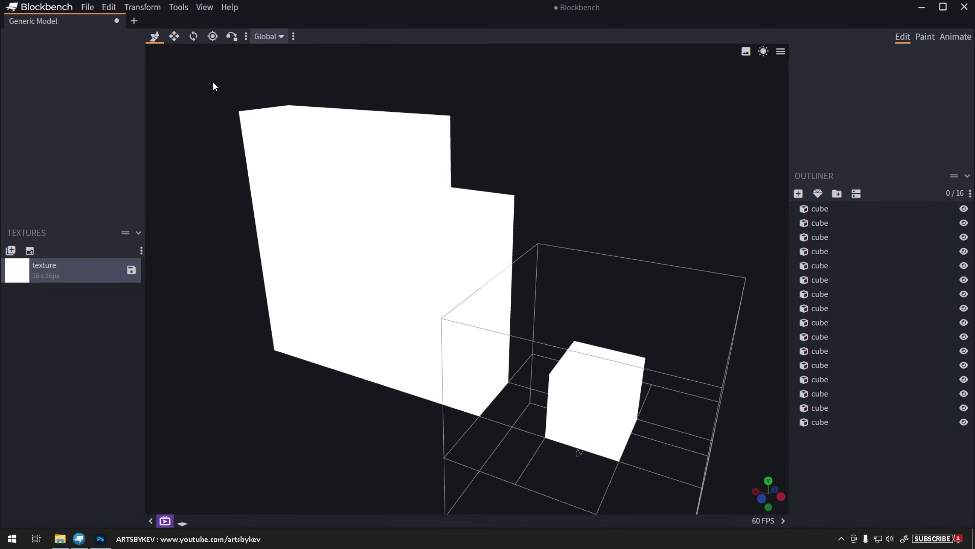
- Select the fifteen wall cubes, show the extra outliner options, and lock them all, leaving the single cube unlocked
drag(210, 77, 542, 423)
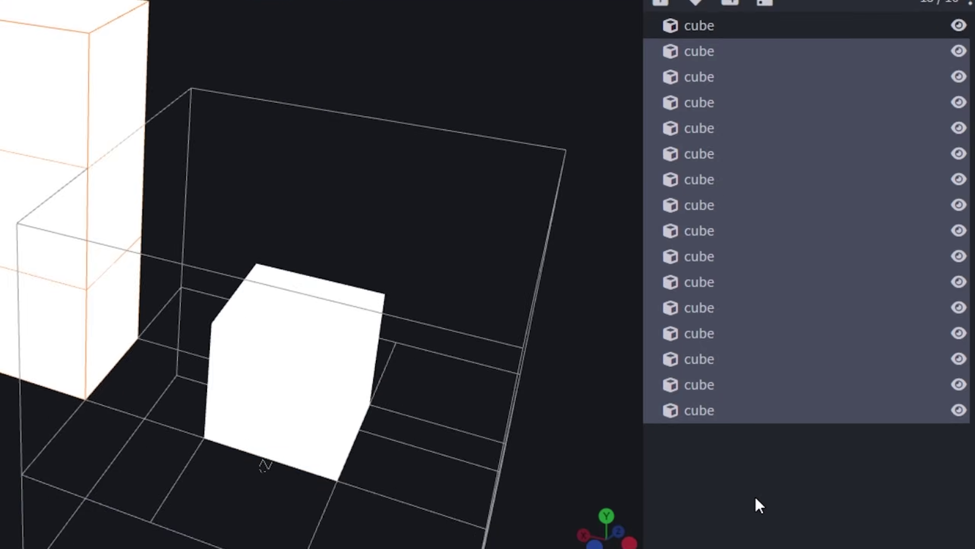
click(851, 471)
click(839, 419)
shift+click(599, 66)
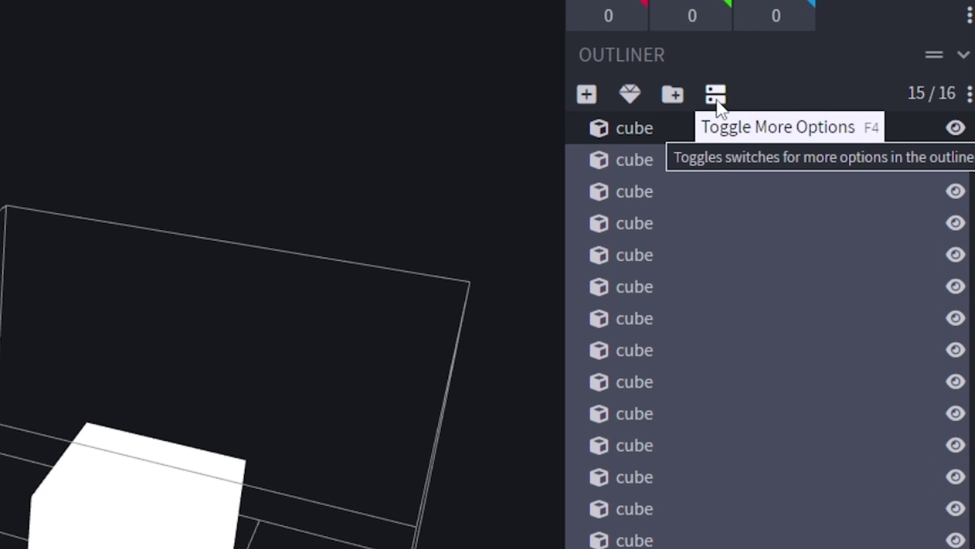
click(782, 144)
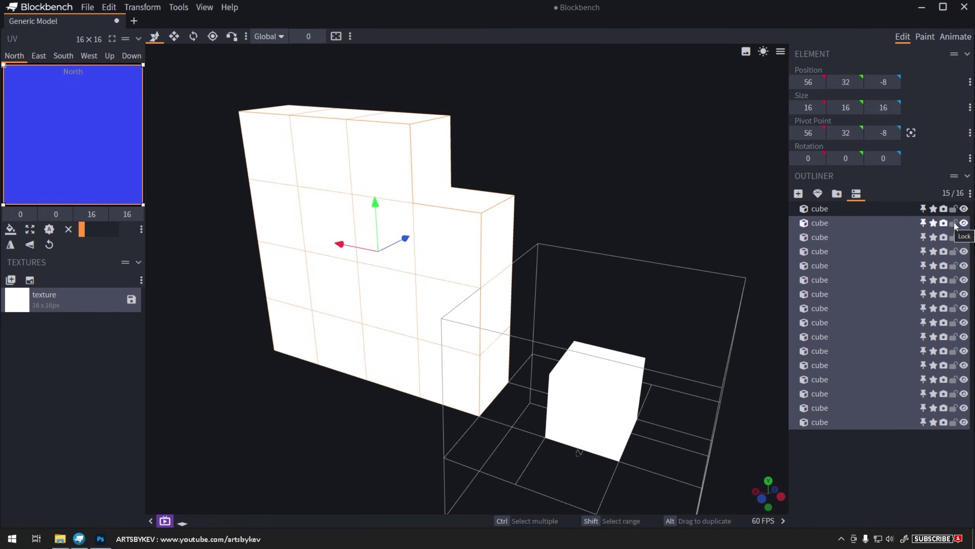
click(910, 91)
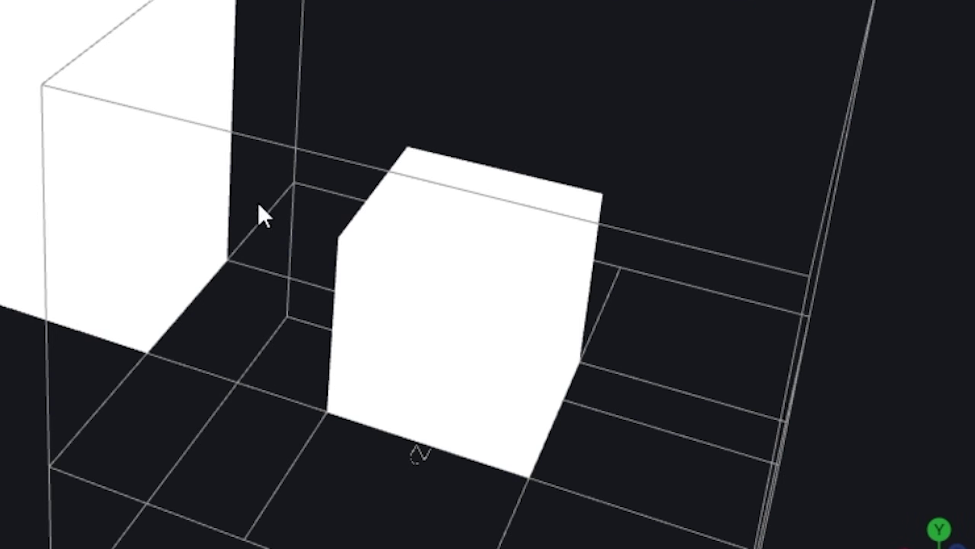
- Select the single cube and, in Paint mode, fill its face with grey #8f8f8f using the Paint Bucket
click(791, 529)
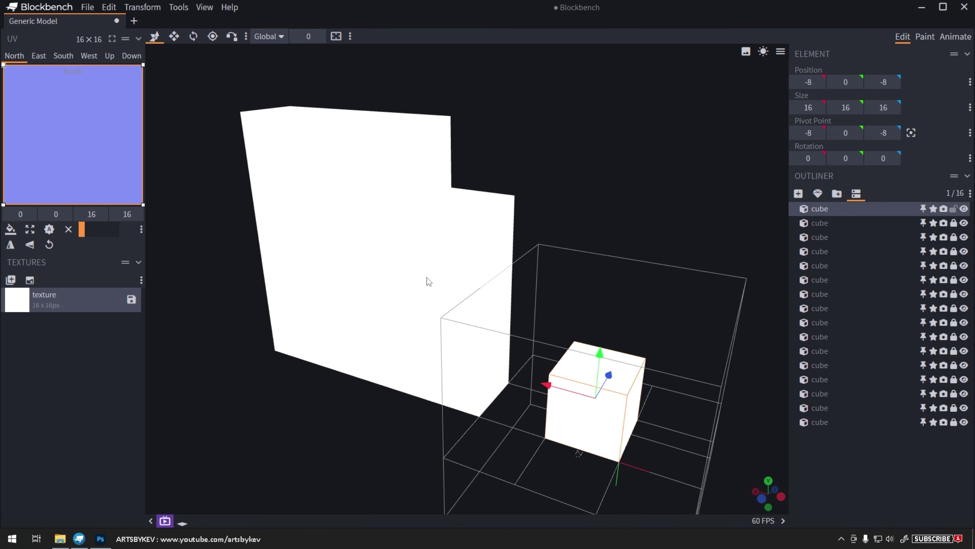
drag(452, 294, 623, 277)
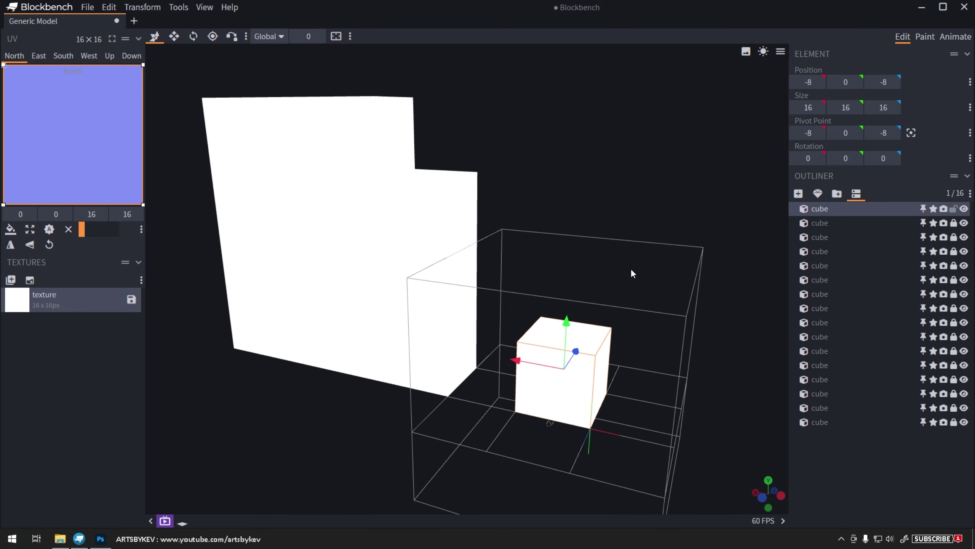
scroll(613, 309, up, 3)
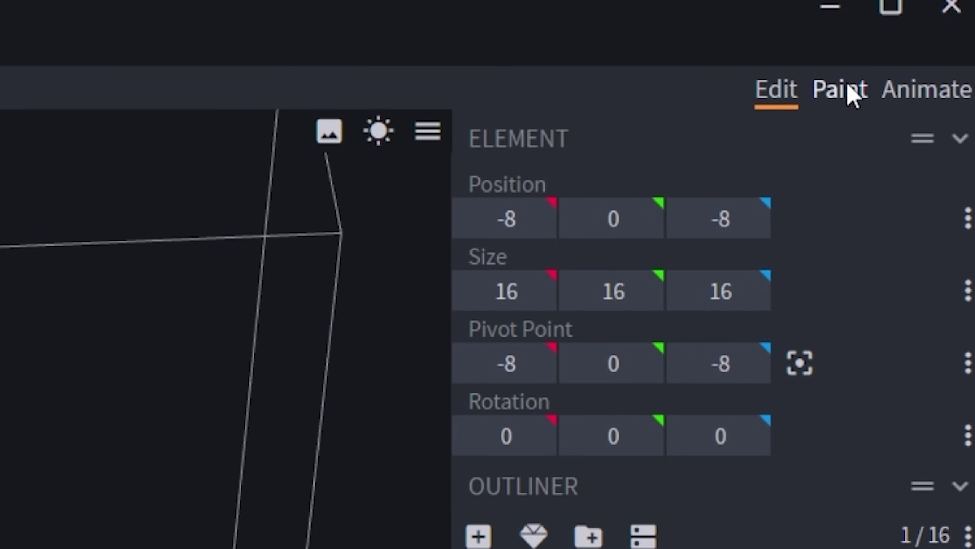
click(925, 37)
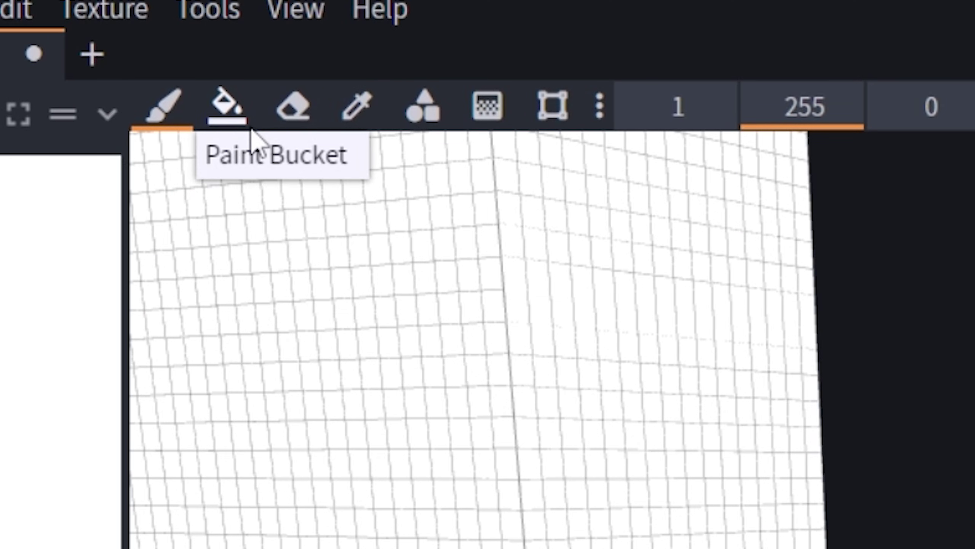
click(251, 130)
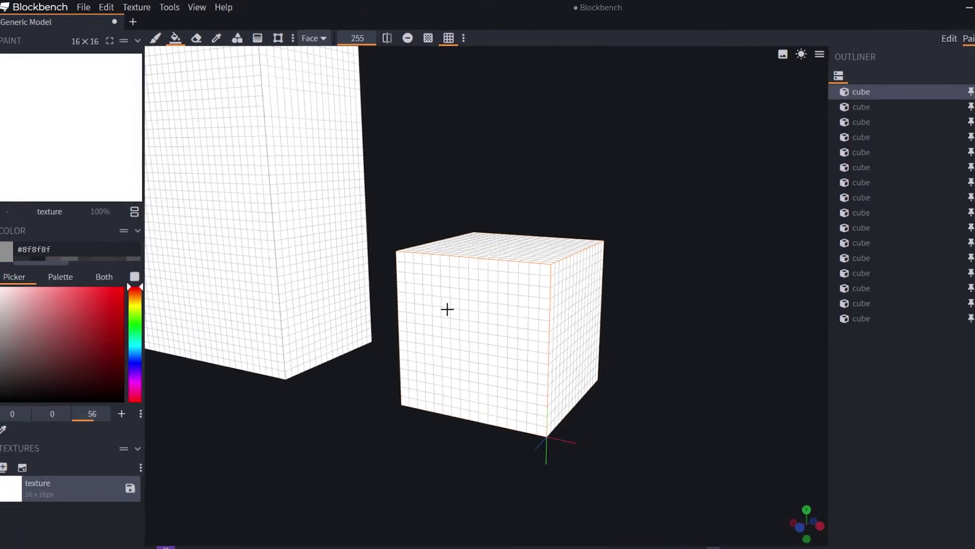
click(430, 292)
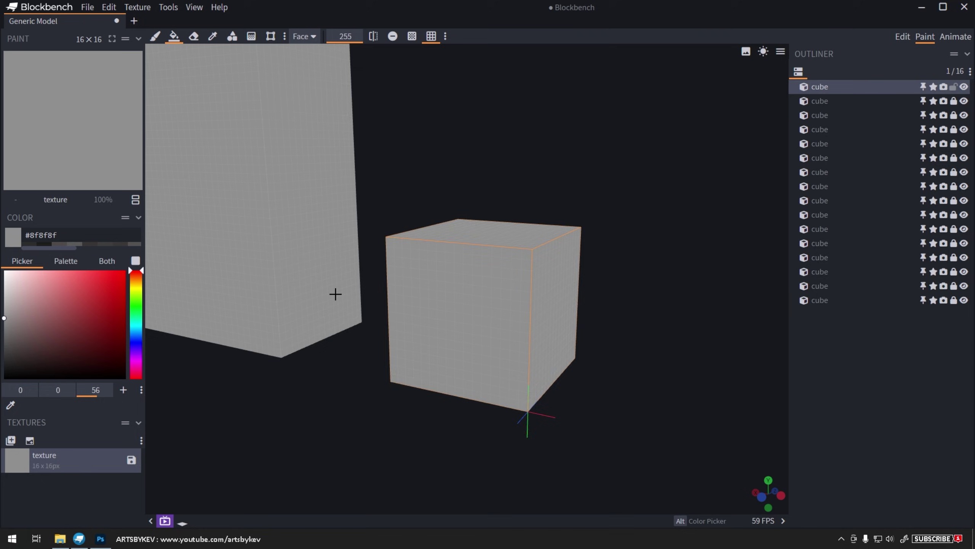
- Paint a one-pixel red #bb4848 curve diagonally across the single cube's front face with the Paint Brush to test the tiling
right_drag(336, 293, 509, 342)
scroll(543, 224, down, 5)
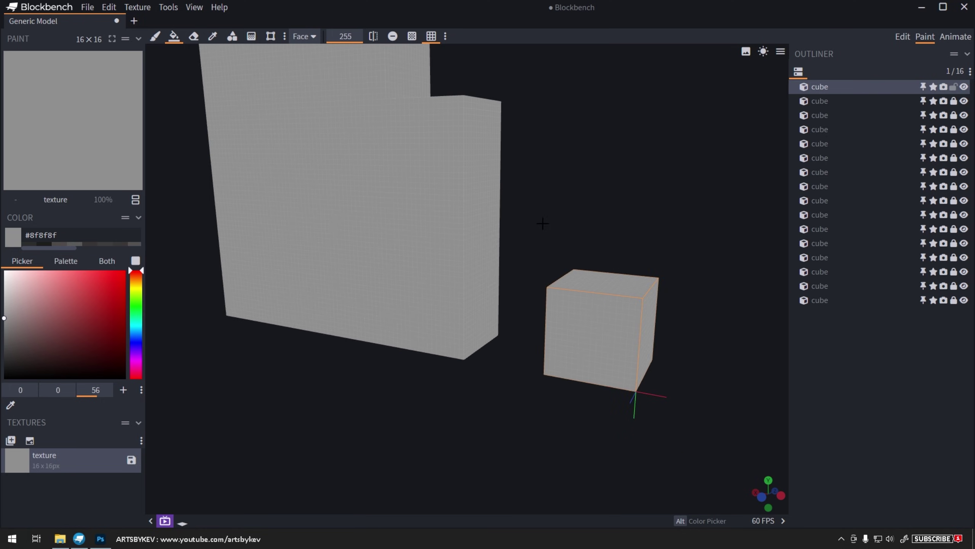
mouse_move(543, 224)
mouse_down()
mouse_move(538, 293)
mouse_move(531, 240)
mouse_up()
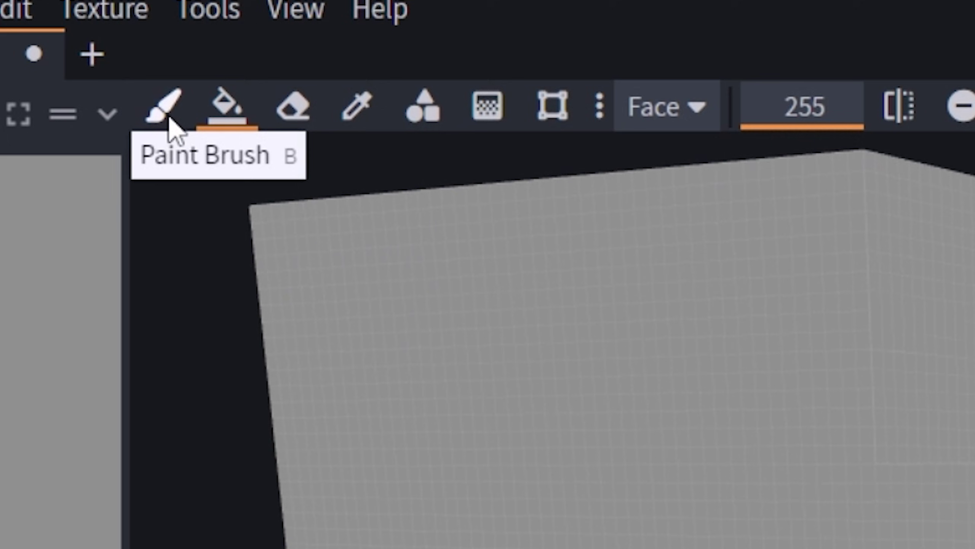
click(168, 118)
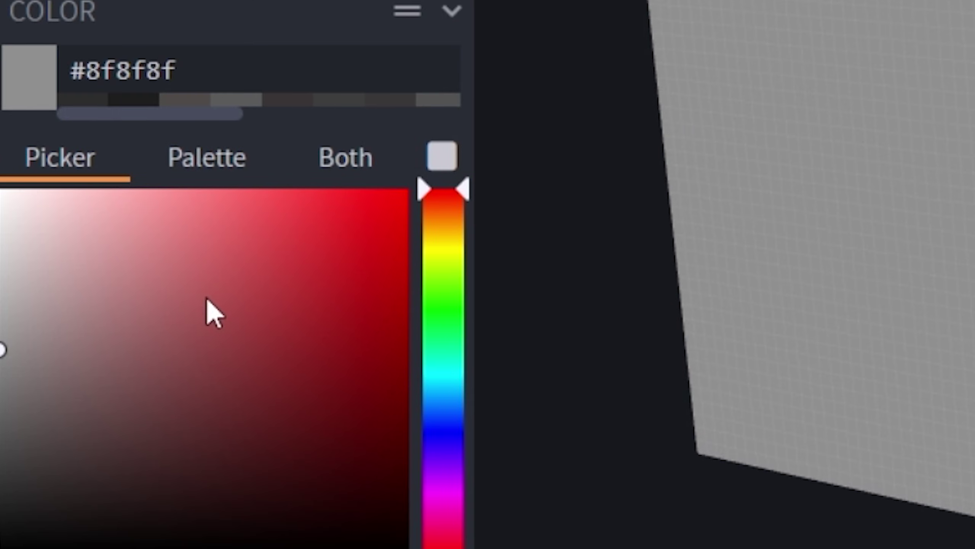
click(212, 296)
click(250, 288)
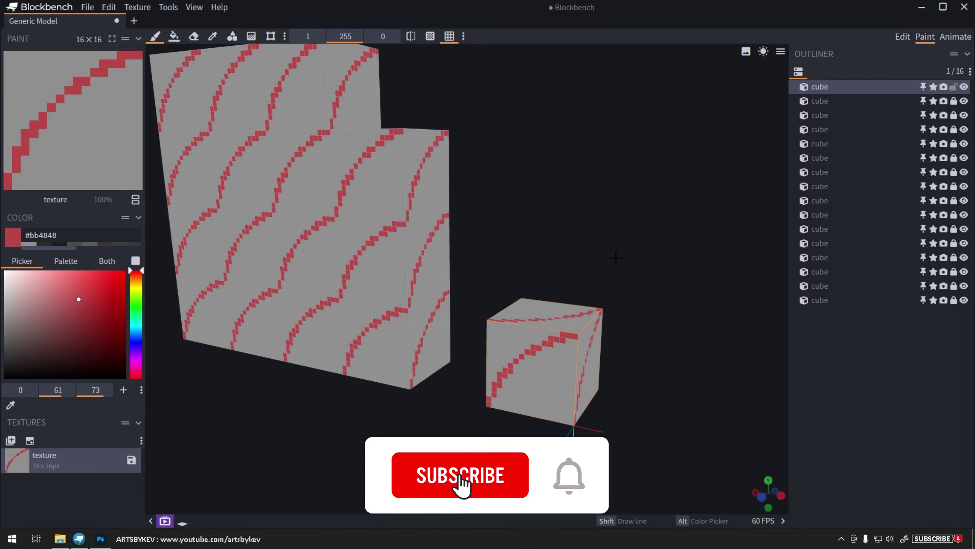
scroll(616, 258, up, 5)
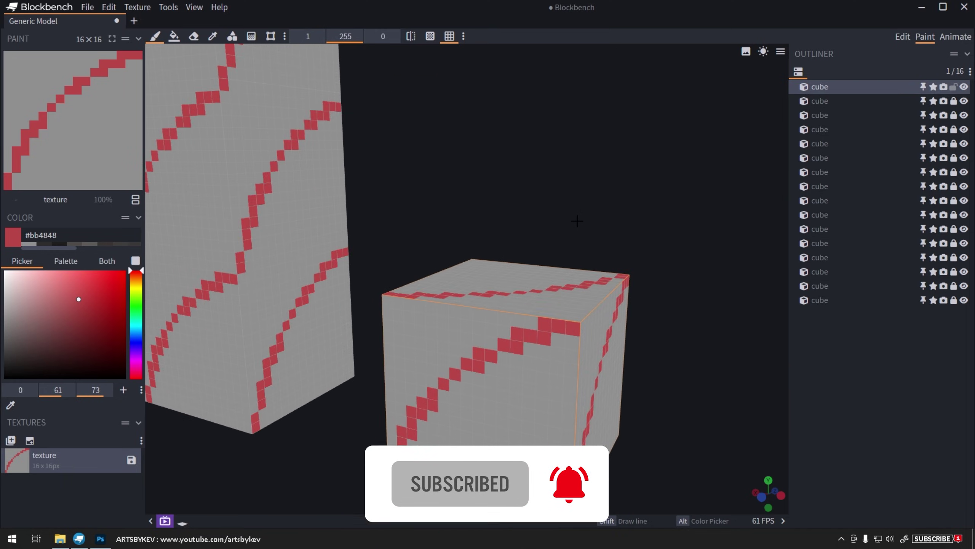
drag(577, 221, 568, 159)
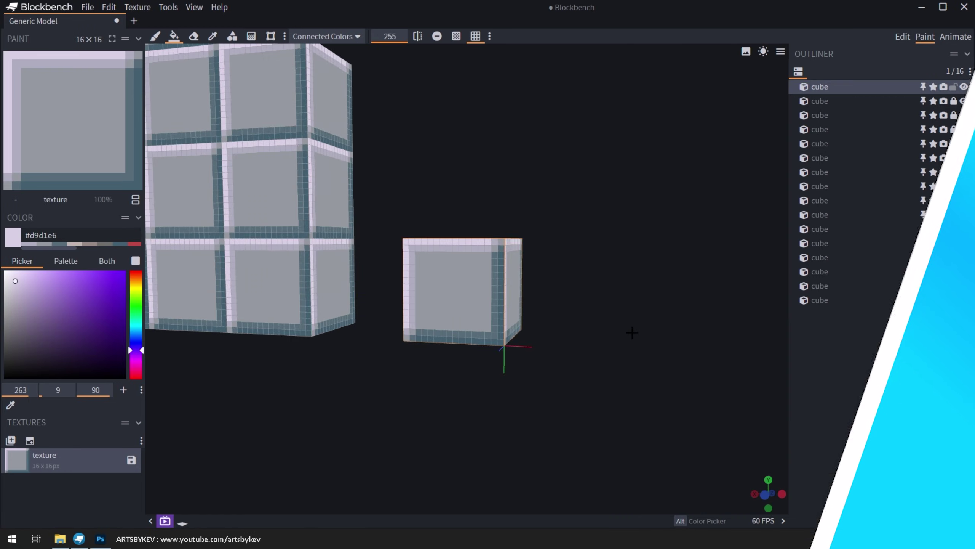
- Split the bevelled block into two stacked bricks by painting a horizontal seam in sampled colors #435f70, #576d7a, #9599a1, #afadc0 and #d9d1e6
drag(632, 331, 680, 356)
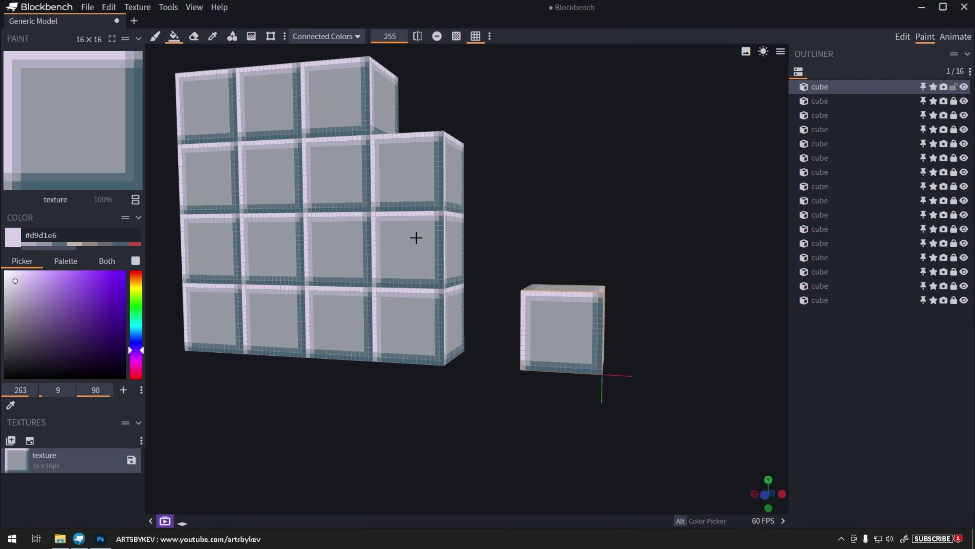
scroll(626, 298, up, 6)
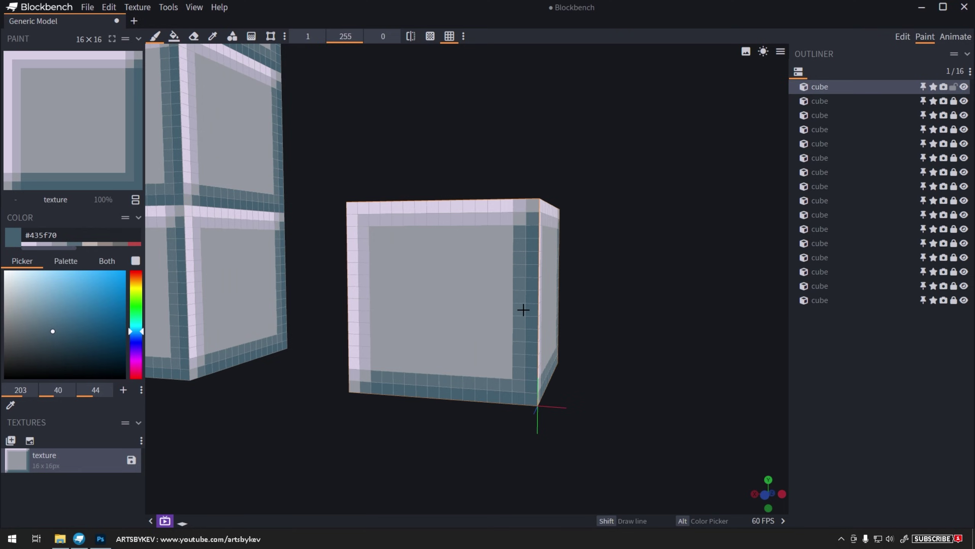
click(380, 305)
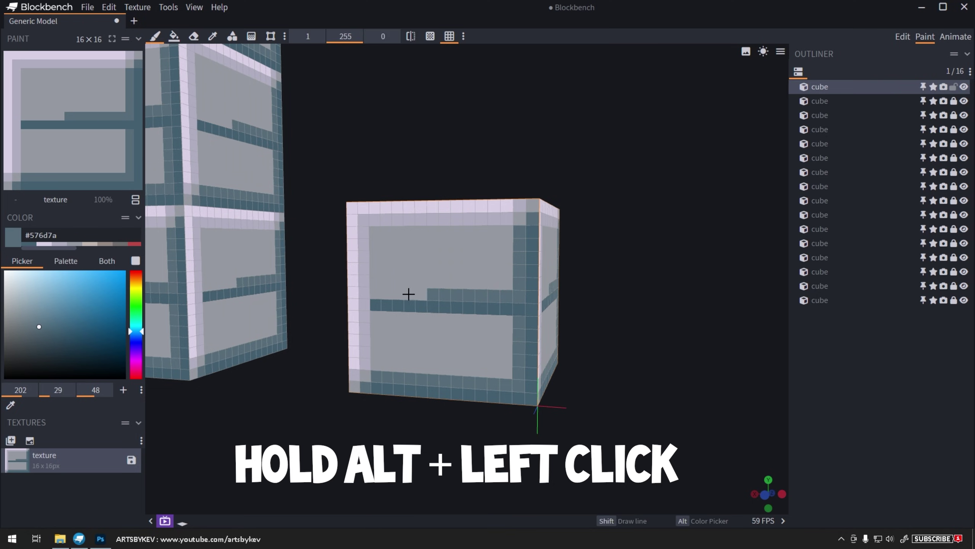
alt+click(365, 292)
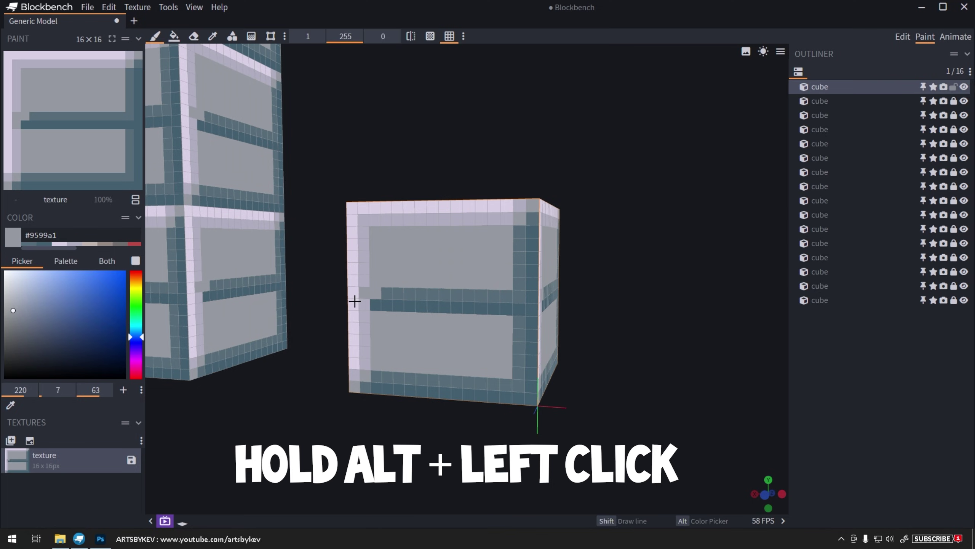
drag(354, 301, 363, 304)
alt+click(372, 304)
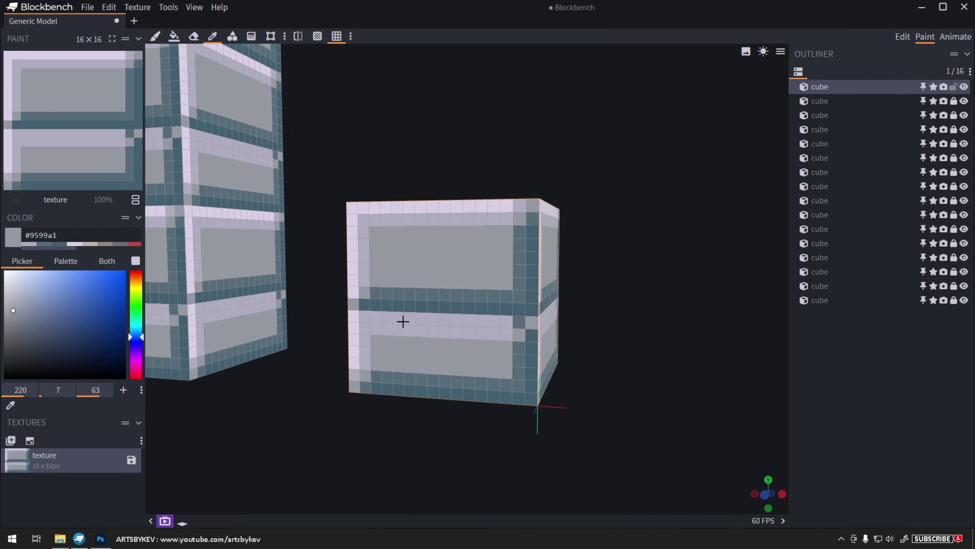
alt+click(403, 322)
click(516, 323)
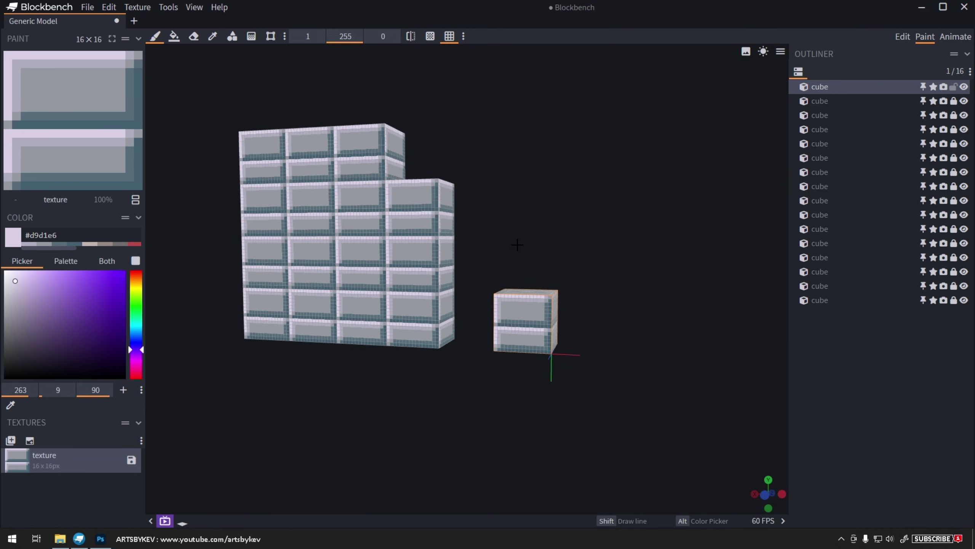
- Divide the upper brick with a bevelled vertical seam, leaving the left part about six pixels wide
scroll(550, 312, up, 5)
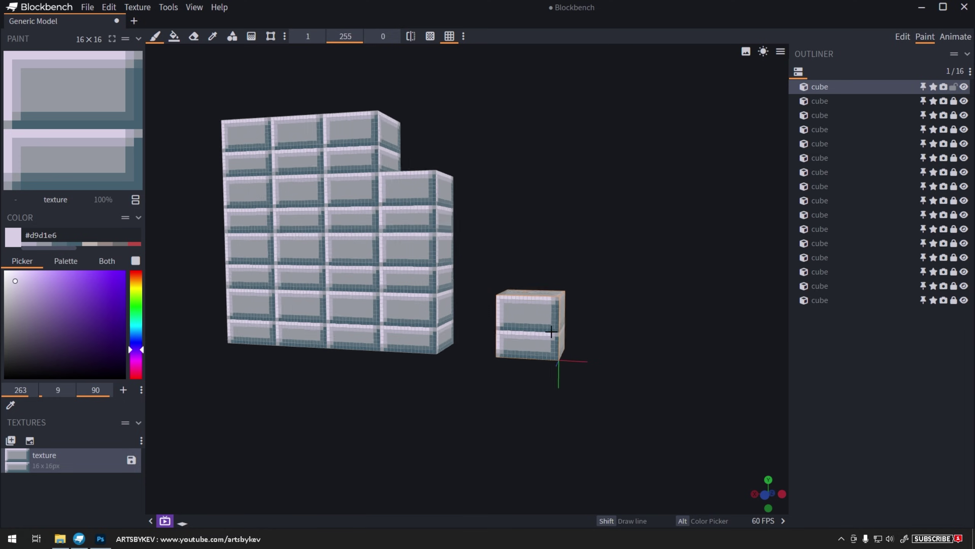
scroll(502, 303, up, 4)
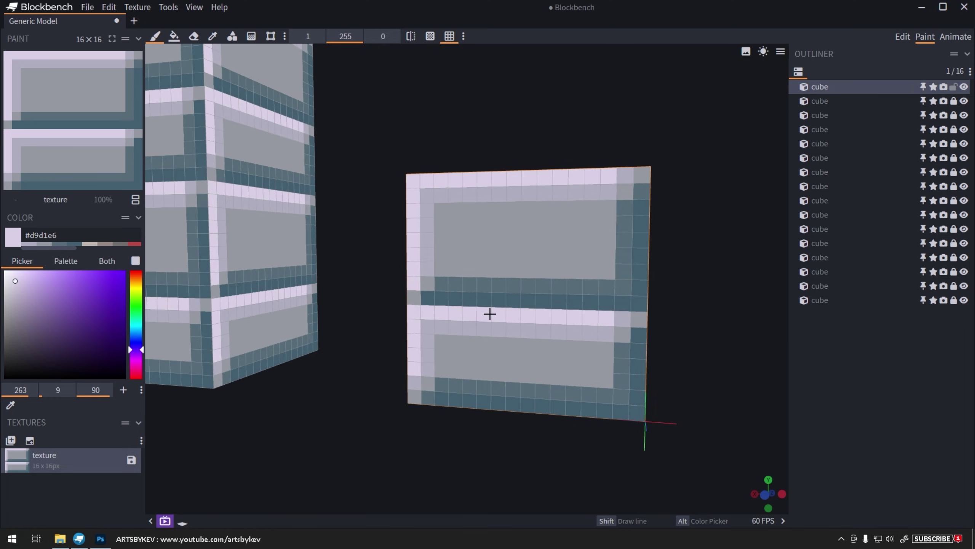
right_drag(484, 302, 462, 342)
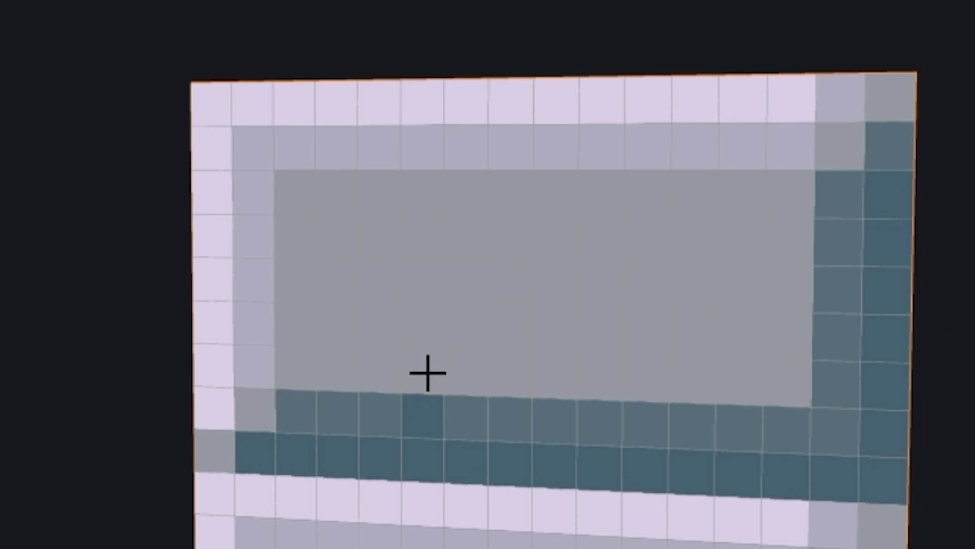
drag(429, 372, 420, 161)
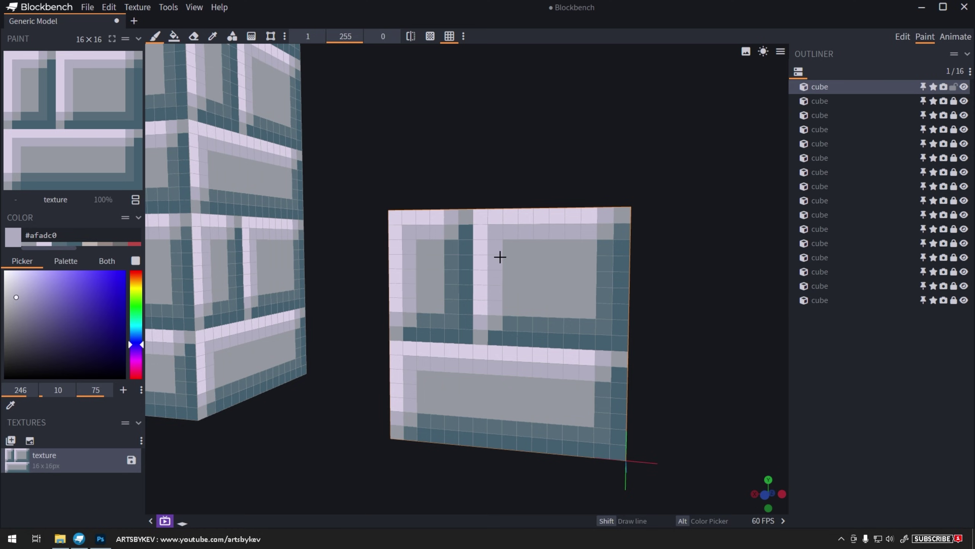
- Paint out the dark right edge of the upper-right brick with sampled #9599a1, #afadc0 and #d9d1e6 so it runs to the texture border
scroll(500, 256, down, 8)
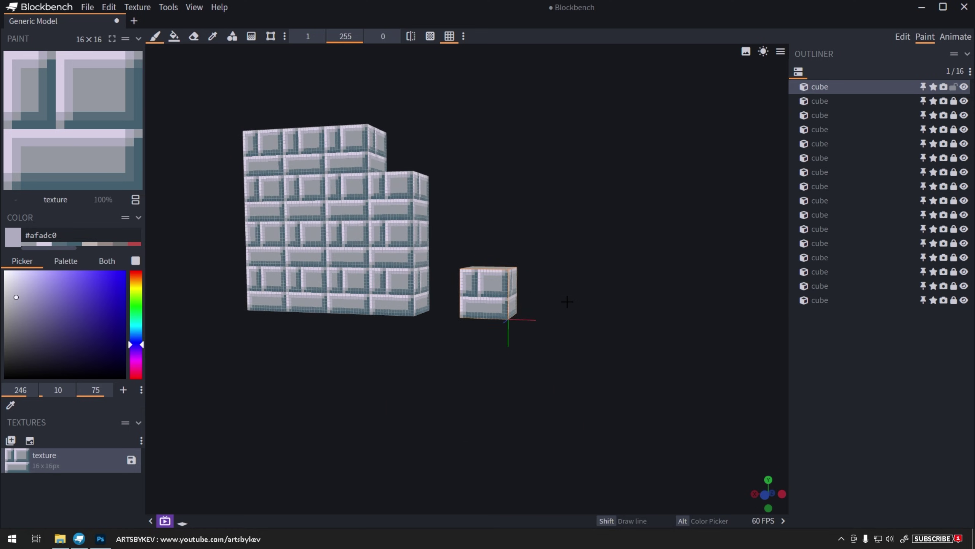
right_drag(567, 301, 599, 326)
scroll(591, 309, up, 4)
drag(551, 284, 522, 280)
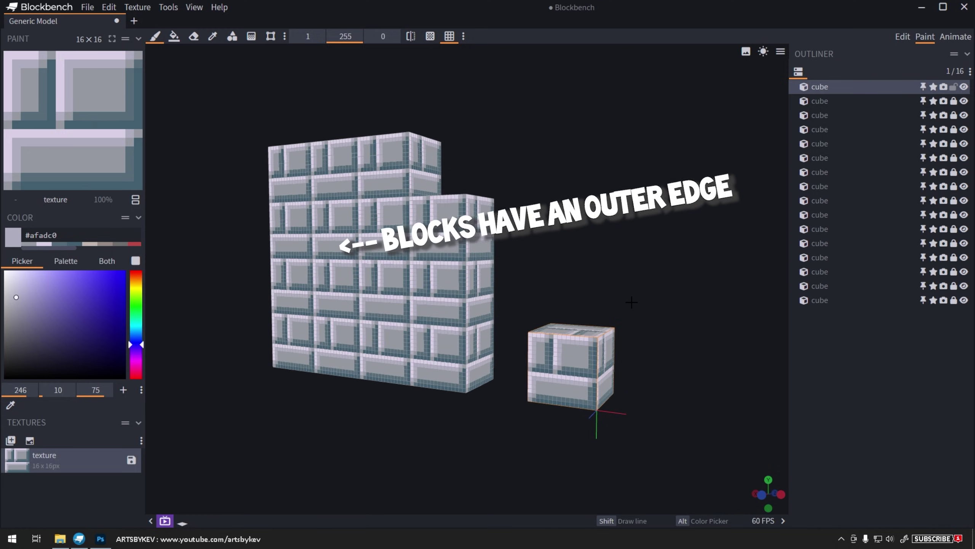
right_drag(632, 302, 615, 285)
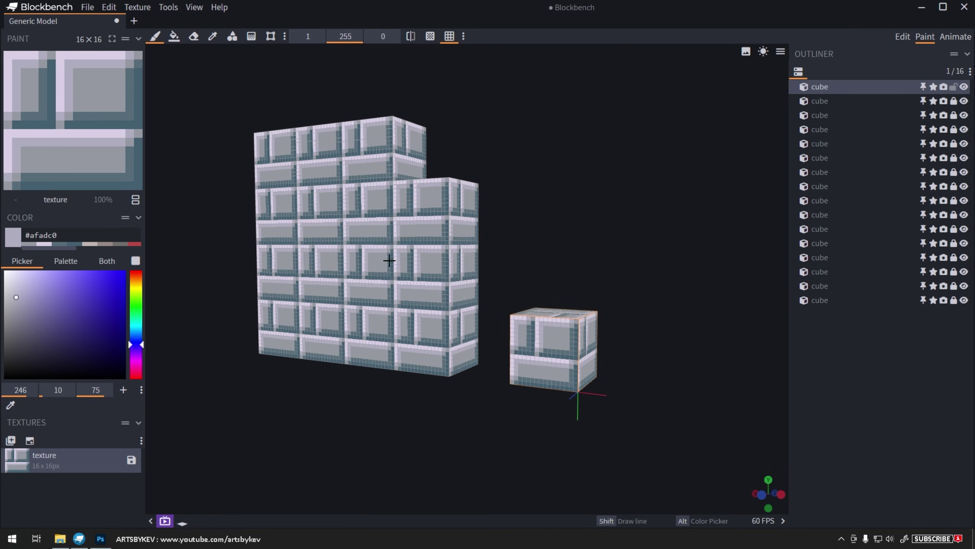
scroll(595, 349, up, 8)
key(c)
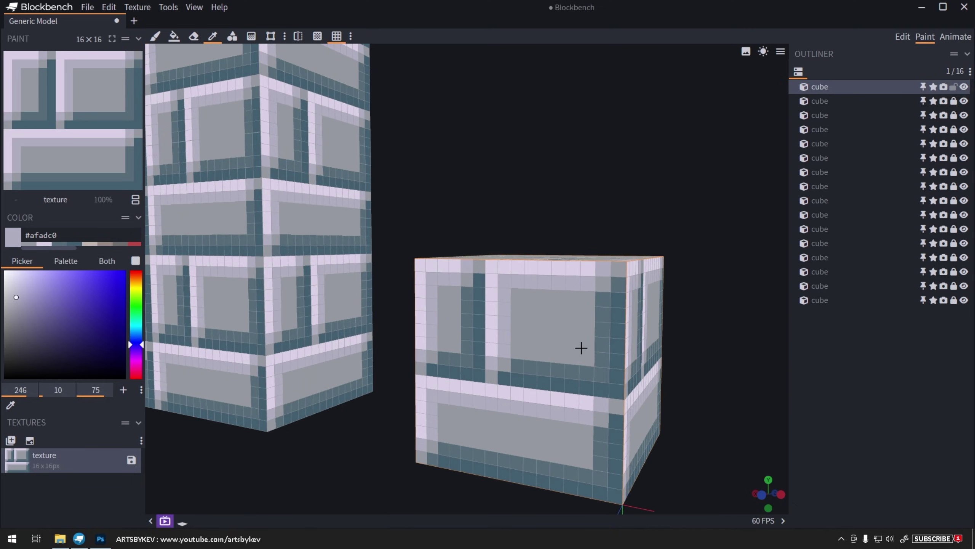
click(582, 348)
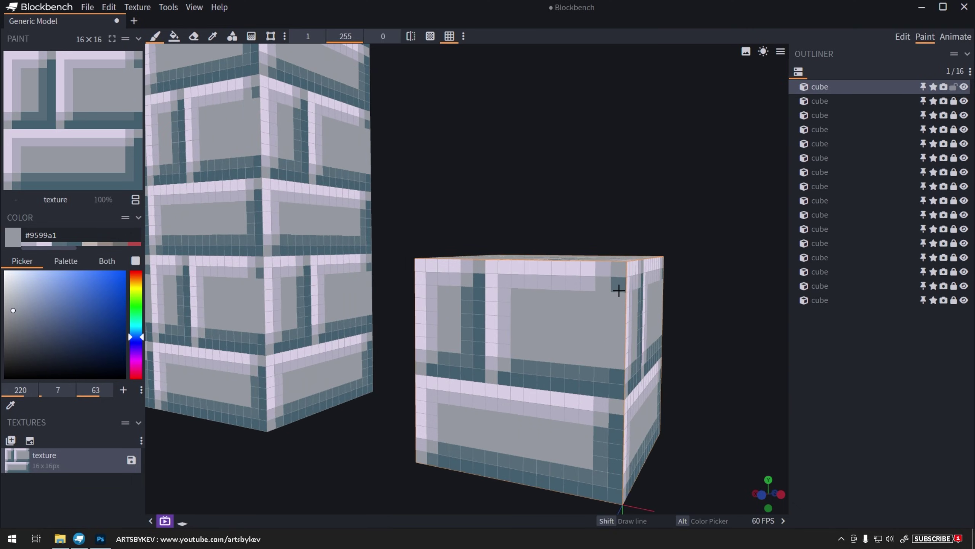
alt+click(595, 285)
alt+click(587, 272)
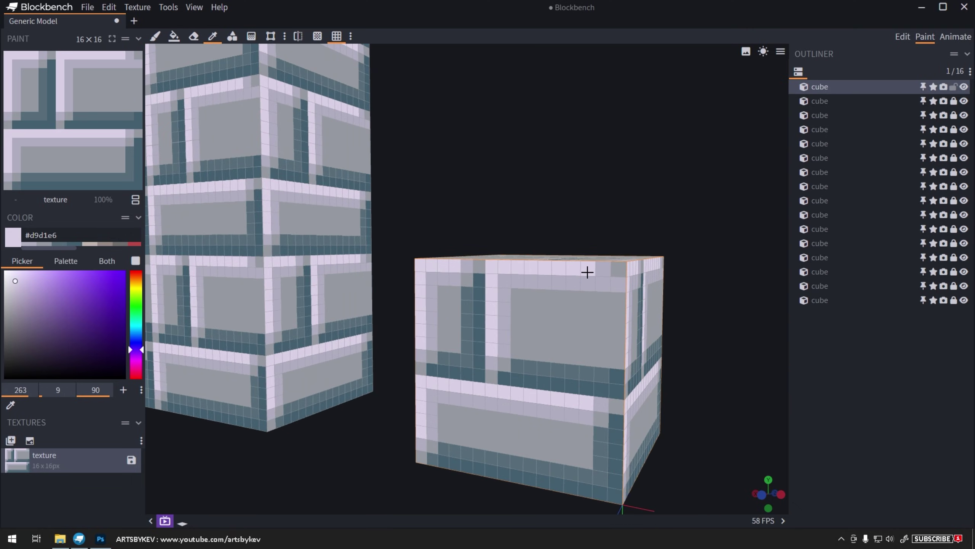
- Paint out the upper-left brick's left bevel with sampled #9599a1, #afadc0 and #576d7a so it merges with the neighbouring tile
alt+click(440, 295)
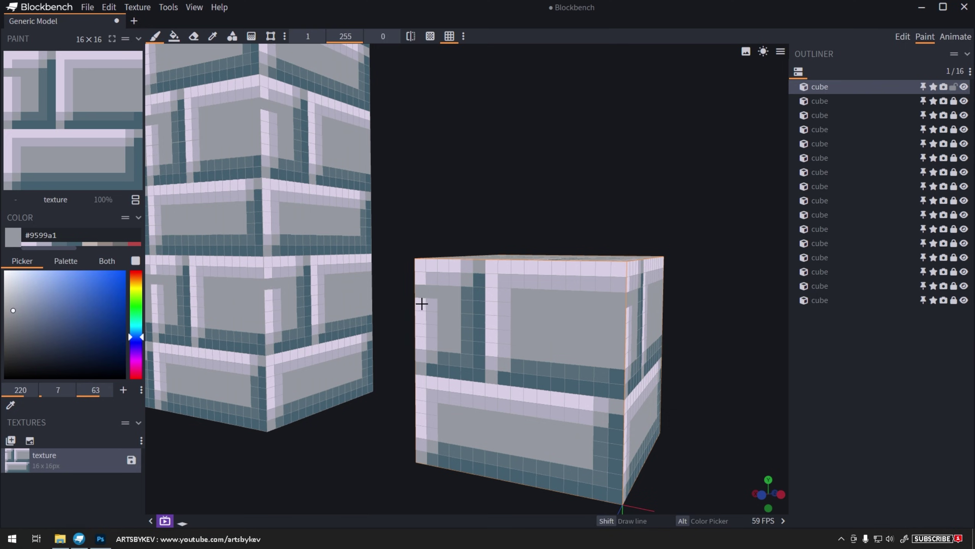
alt+click(437, 279)
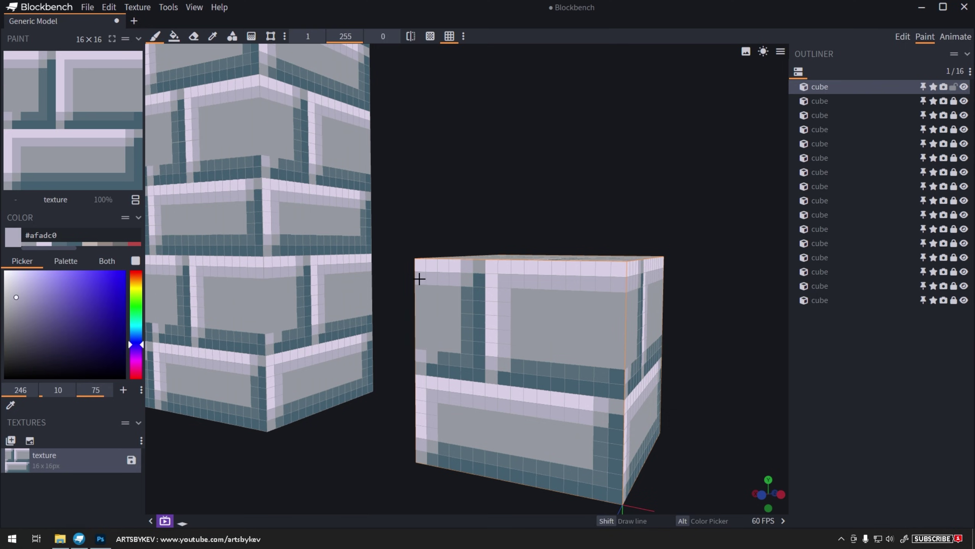
alt+click(444, 356)
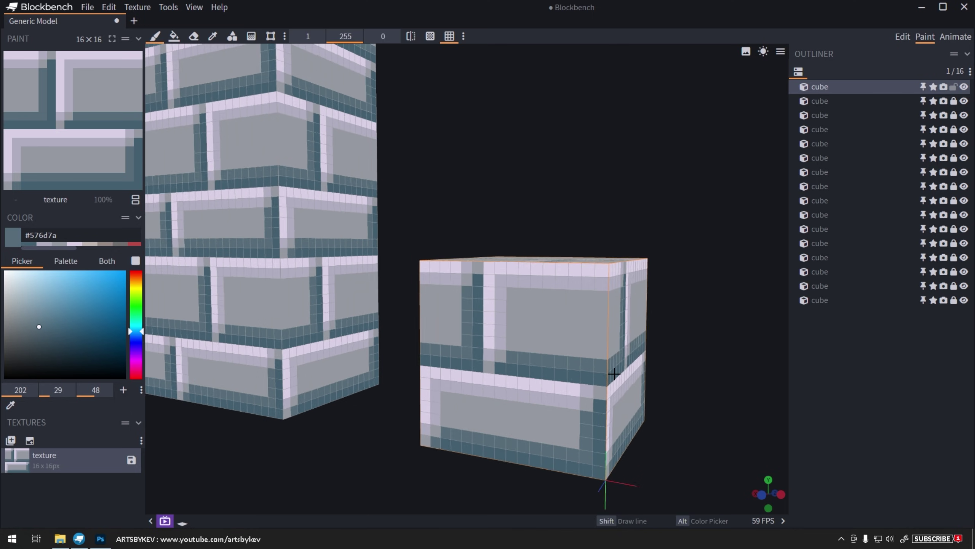
scroll(613, 374, down, 8)
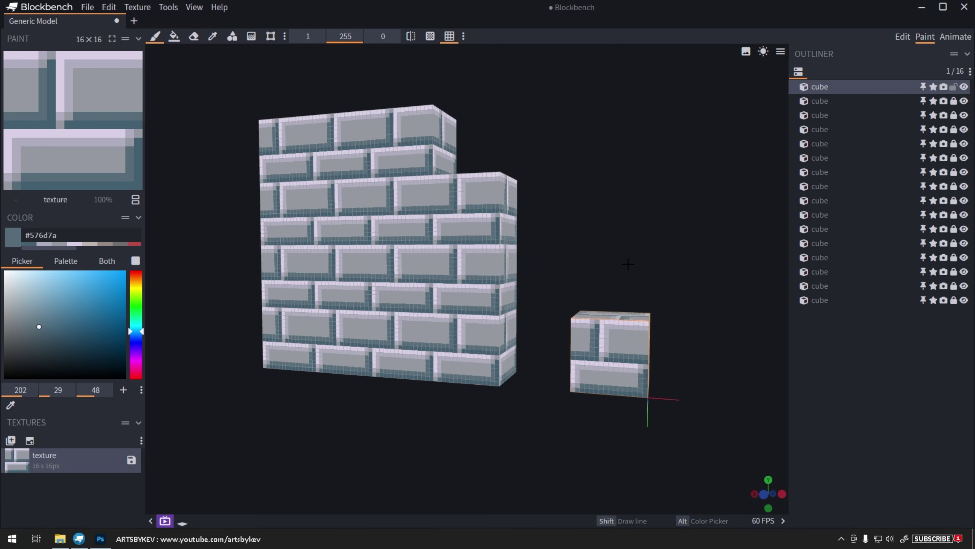
drag(628, 264, 670, 265)
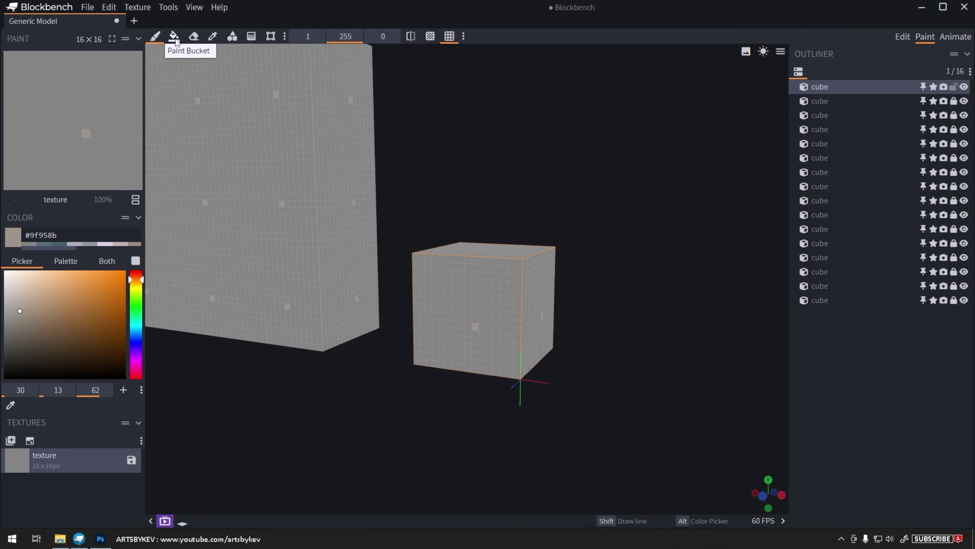
- Fill the cube face with beige #9f958b using the Paint Bucket, and set the Paint Brush color to #88847c
click(175, 39)
click(433, 292)
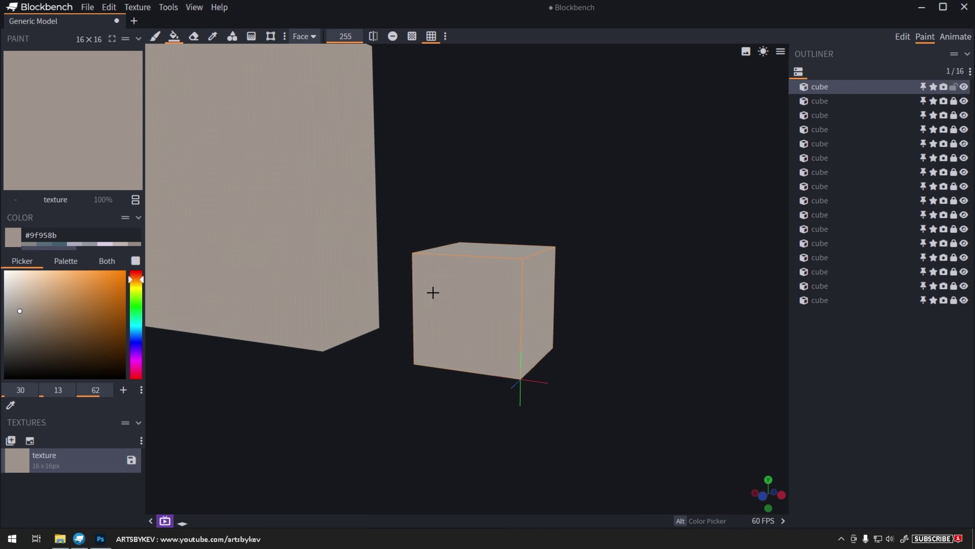
click(155, 37)
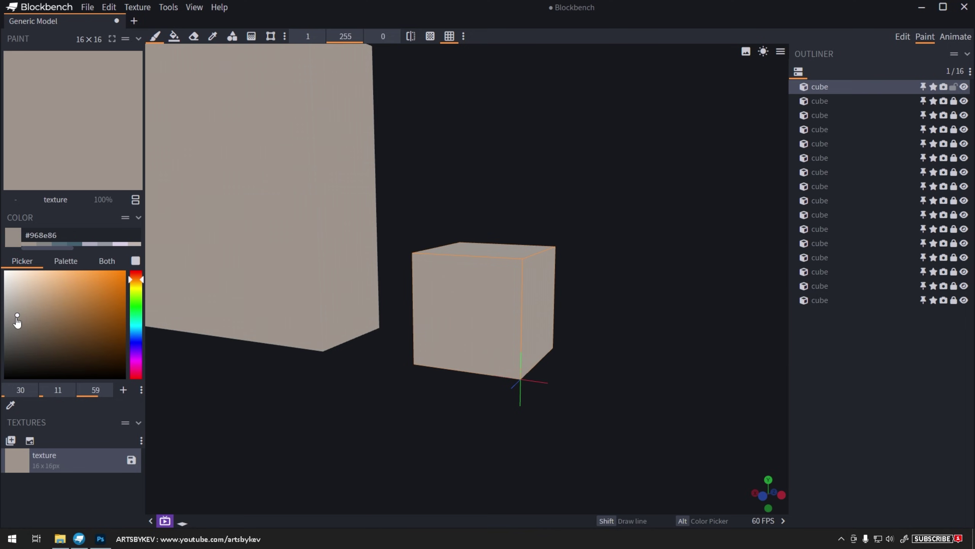
drag(19, 313, 15, 321)
drag(143, 284, 141, 287)
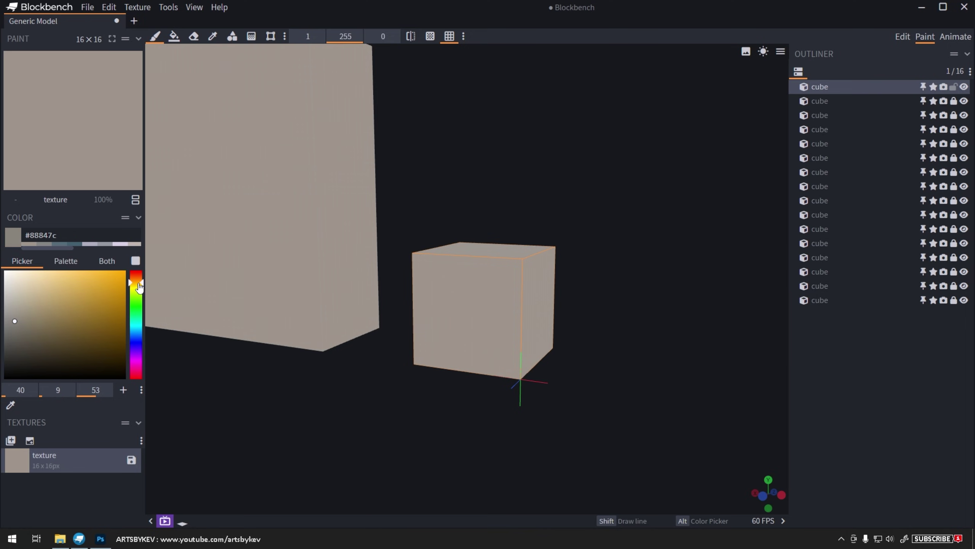
- Paint #88847c mortar lines outlining the lower stones, carrying them across the cube's vertical edge so they tile
scroll(497, 379, up, 3)
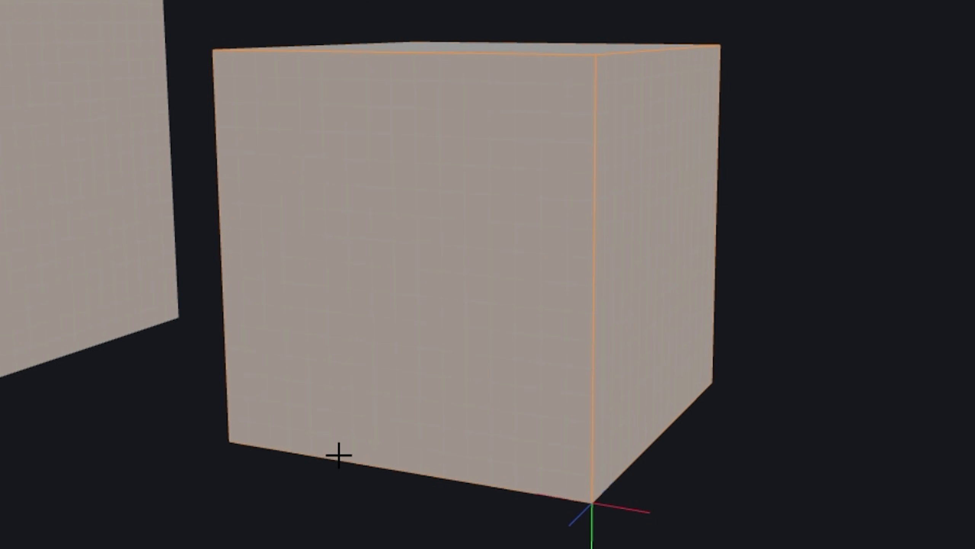
mouse_move(375, 388)
mouse_down()
mouse_move(459, 362)
mouse_move(492, 331)
mouse_up()
drag(586, 329, 595, 307)
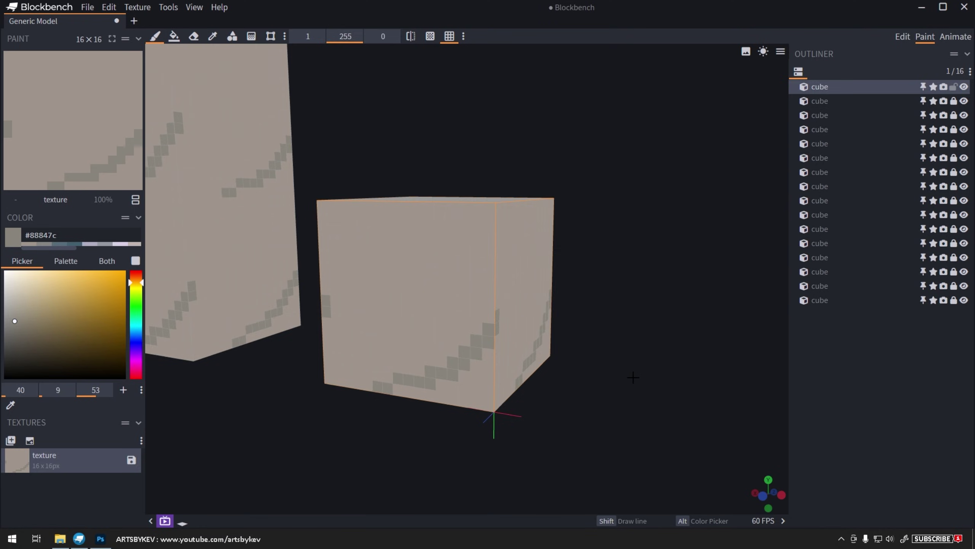
drag(887, 430, 799, 417)
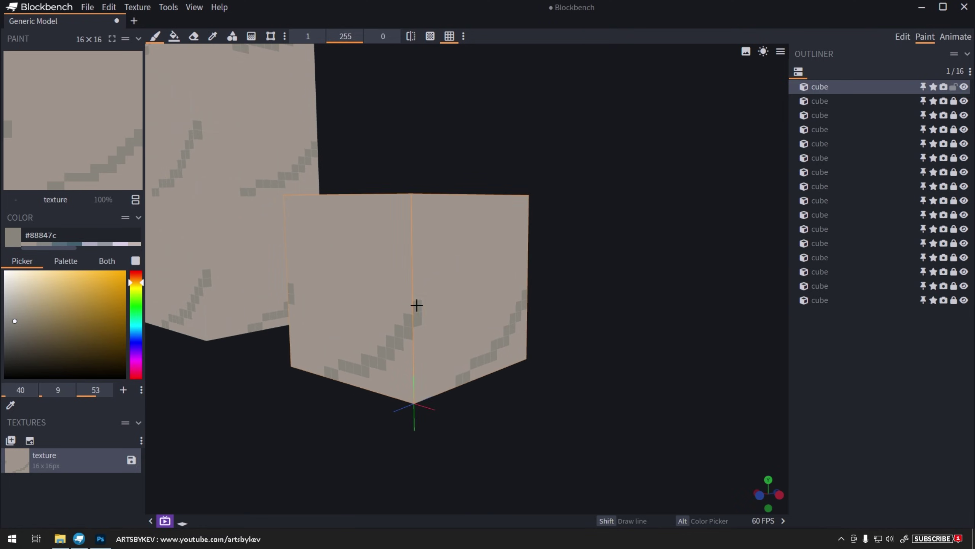
drag(416, 305, 464, 314)
drag(539, 443, 389, 374)
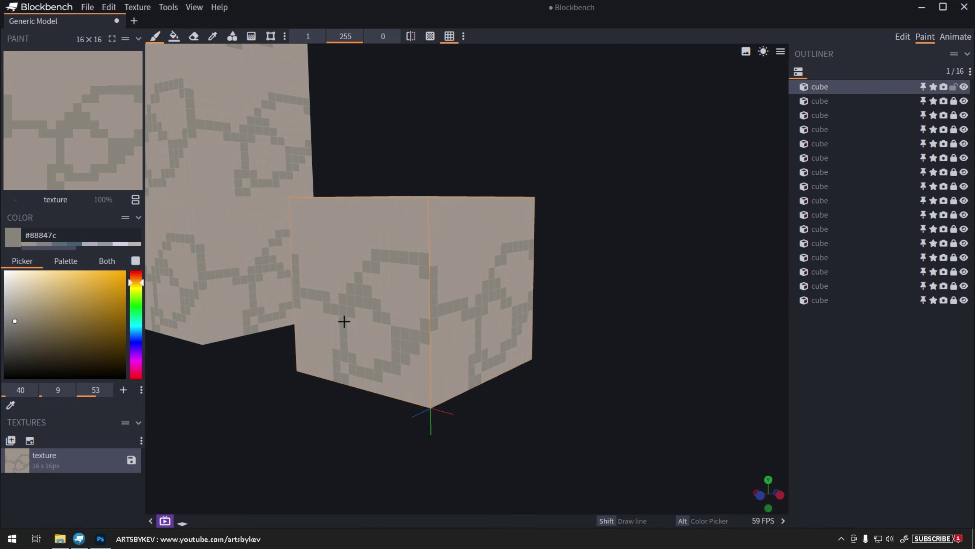
- Outline the upper stones with #88847c mortar lines and continue the mortar across the cube's top edge
mouse_move(367, 256)
mouse_down()
mouse_move(345, 234)
mouse_move(298, 257)
mouse_up()
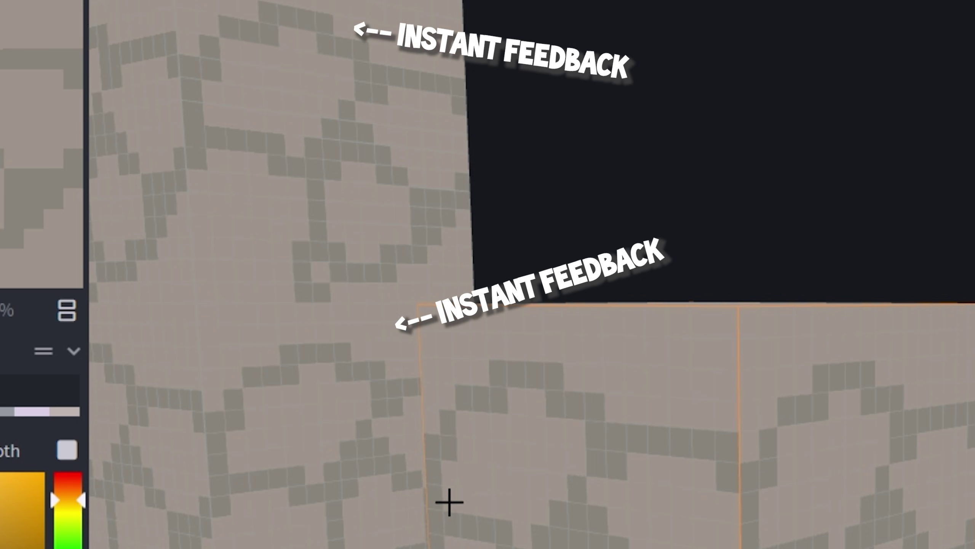
click(302, 282)
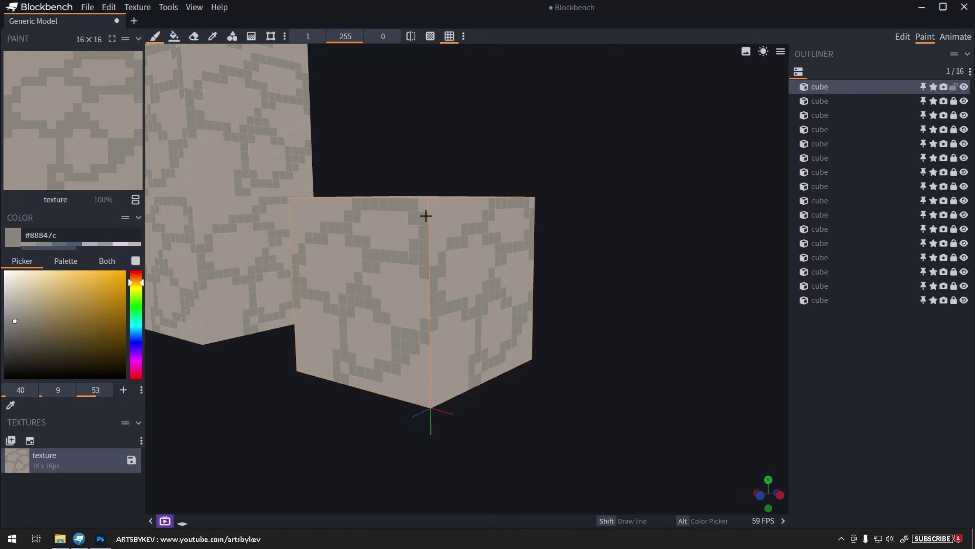
mouse_move(426, 216)
middle_down()
mouse_move(479, 150)
mouse_move(360, 312)
middle_up()
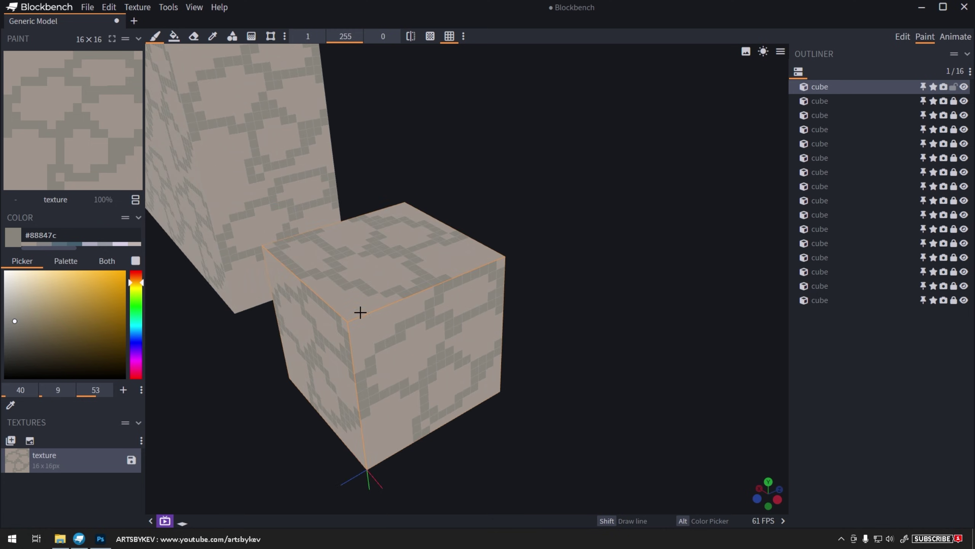
drag(351, 325, 371, 299)
mouse_move(371, 293)
middle_down()
mouse_move(607, 362)
mouse_move(631, 360)
mouse_move(612, 359)
mouse_move(607, 310)
mouse_move(394, 261)
mouse_move(480, 315)
mouse_move(476, 287)
mouse_move(553, 296)
mouse_move(598, 277)
mouse_move(647, 231)
mouse_move(621, 231)
mouse_move(585, 251)
middle_up()
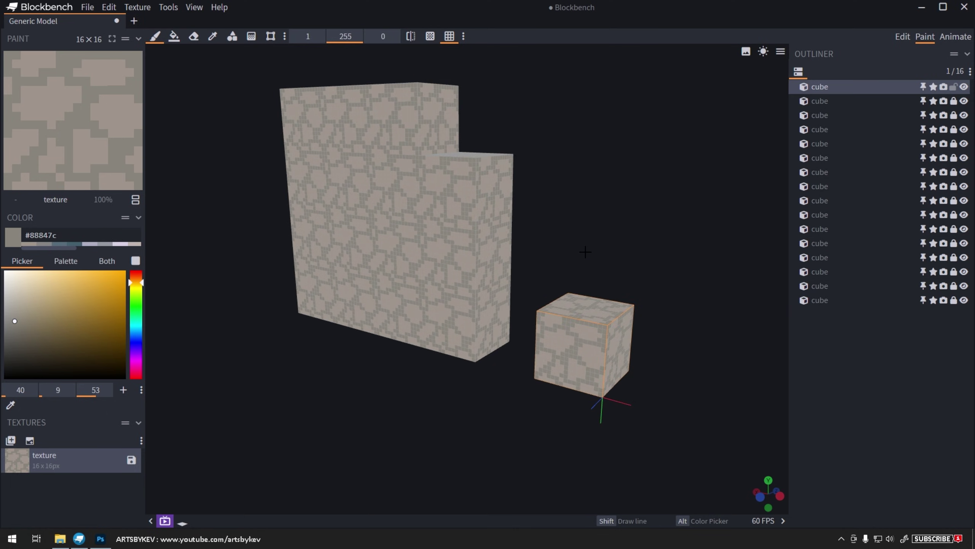
- Sample the stone beige, darken it to #968e7f, and shade the lower-right edges of the stones, including across the cube's edges
right_drag(616, 269, 543, 220)
scroll(568, 307, up, 6)
scroll(530, 243, up, 4)
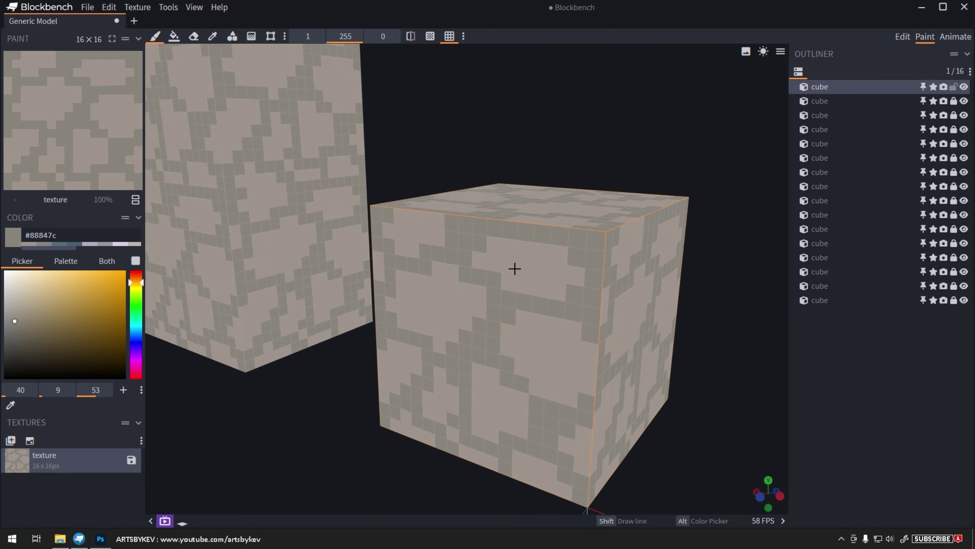
alt+click(541, 261)
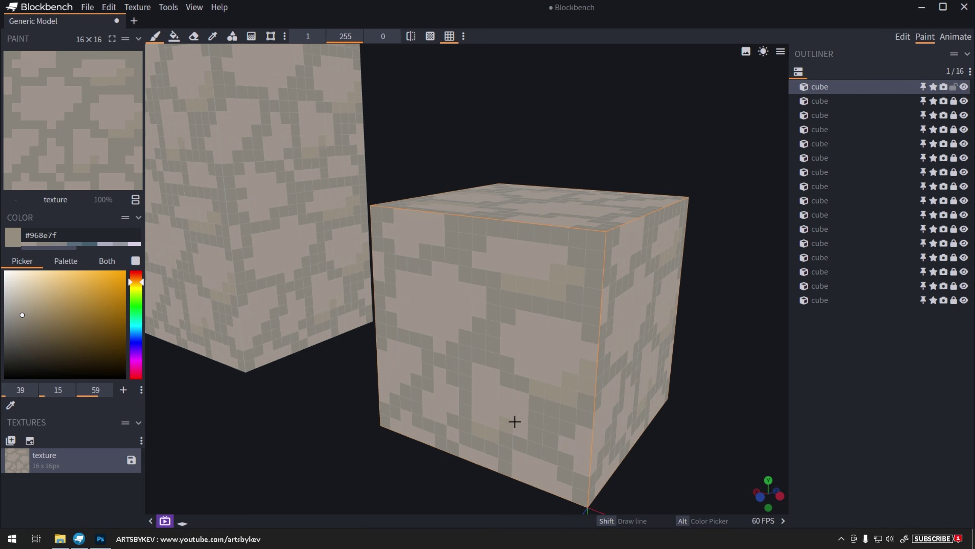
drag(541, 64, 484, 371)
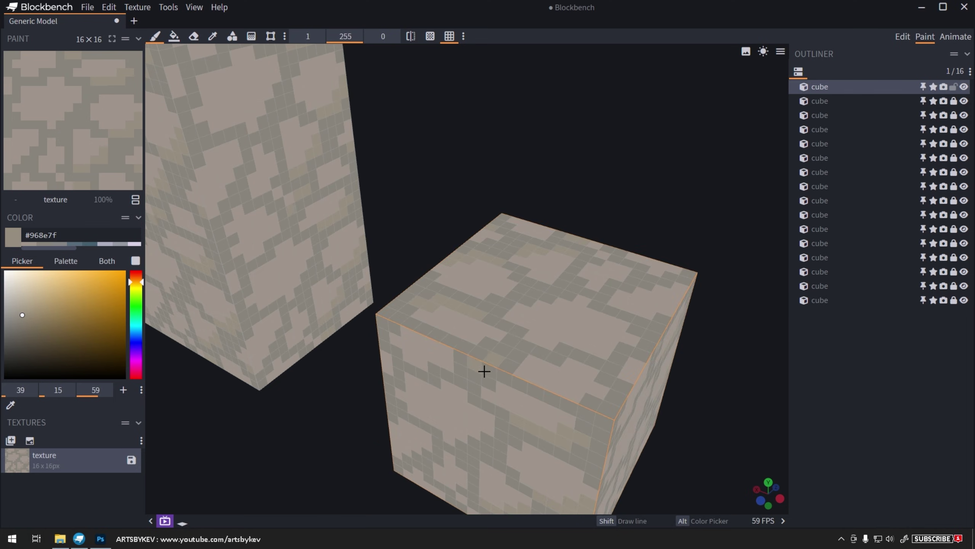
drag(628, 338, 562, 252)
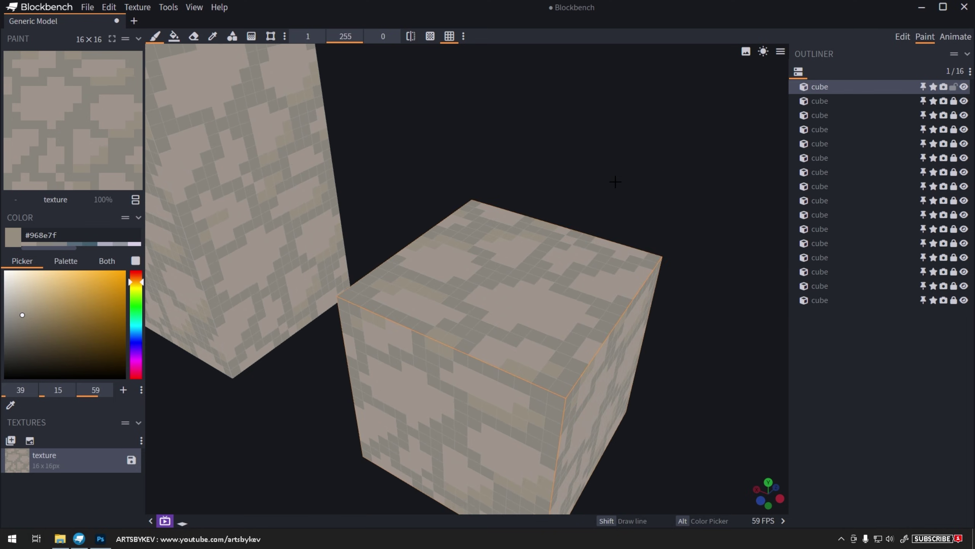
mouse_move(615, 182)
mouse_down()
mouse_move(451, 323)
mouse_move(523, 335)
mouse_move(496, 333)
mouse_move(491, 350)
mouse_move(451, 348)
mouse_up()
right_drag(460, 185, 399, 144)
drag(487, 384, 486, 220)
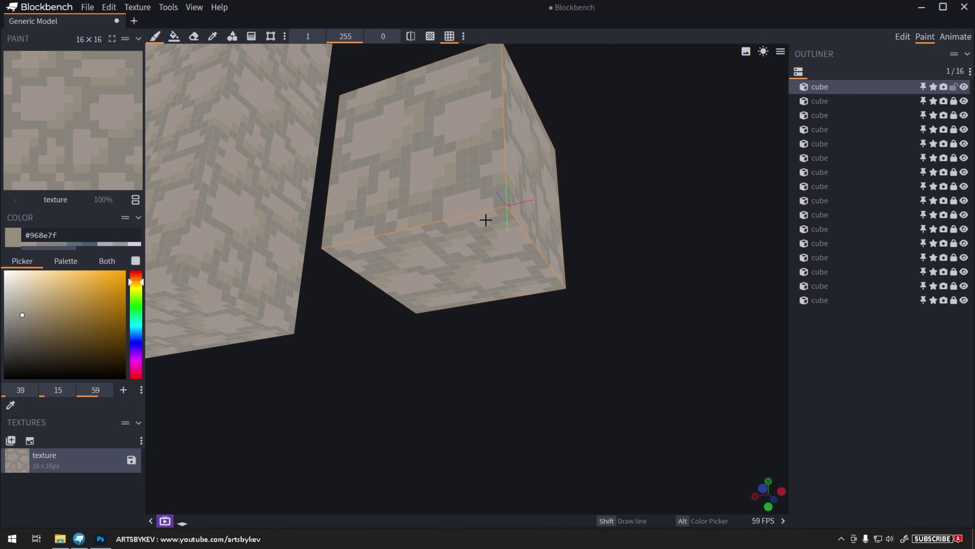
drag(686, 292, 621, 400)
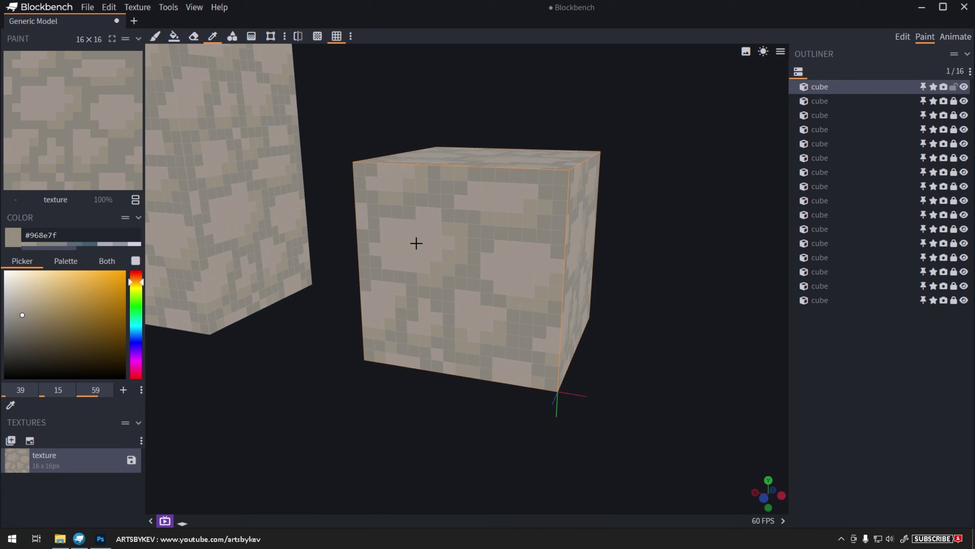
- Sample the stone color, lighten it to #c7b9b1, and paint highlights along the stones' upper-left edges
alt+click(416, 242)
drag(18, 312, 17, 294)
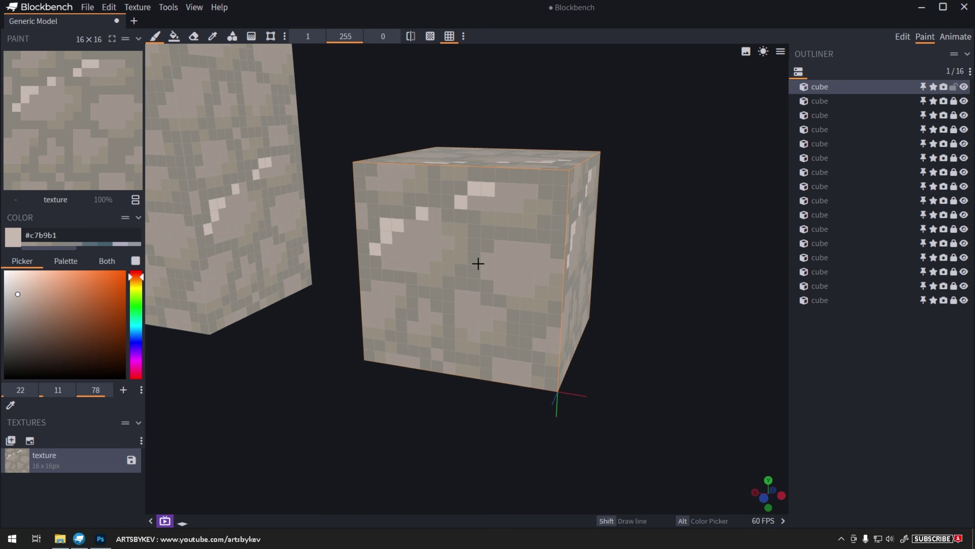
drag(487, 272, 514, 248)
mouse_move(462, 296)
mouse_down()
mouse_move(457, 309)
mouse_move(473, 298)
mouse_up()
drag(388, 287, 365, 294)
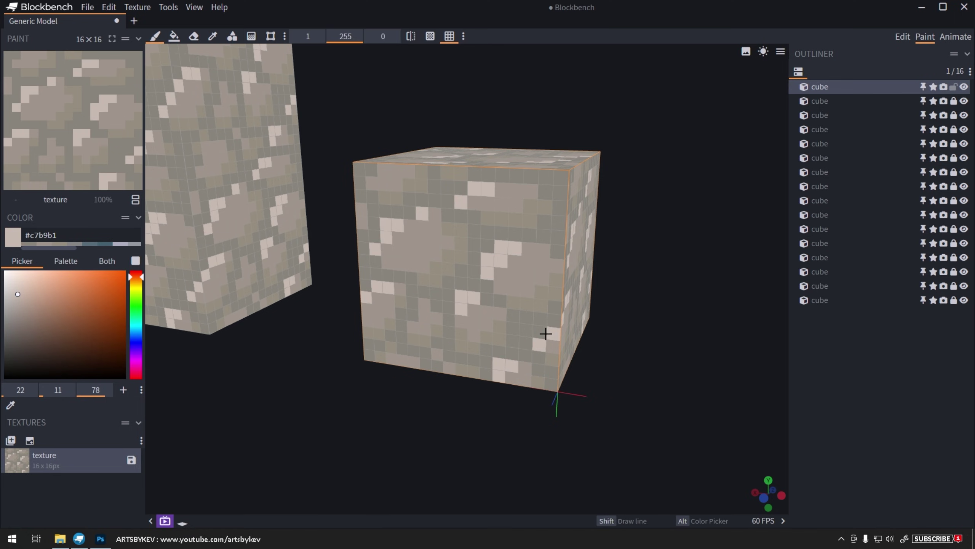
- Sample the highlight color from a neighbouring stone and paint highlight pixels on the small stone in the face's lower half
alt+click(502, 326)
alt+click(461, 308)
drag(412, 325, 424, 304)
right_drag(425, 303, 449, 380)
drag(399, 263, 409, 256)
- Set the brush color to #b7a59a and paint a midtone beside the highlights on the stones
mouse_move(685, 347)
mouse_down()
mouse_move(655, 351)
mouse_move(656, 325)
mouse_up()
scroll(520, 289, up, 2)
click(23, 300)
drag(494, 312, 536, 269)
click(398, 269)
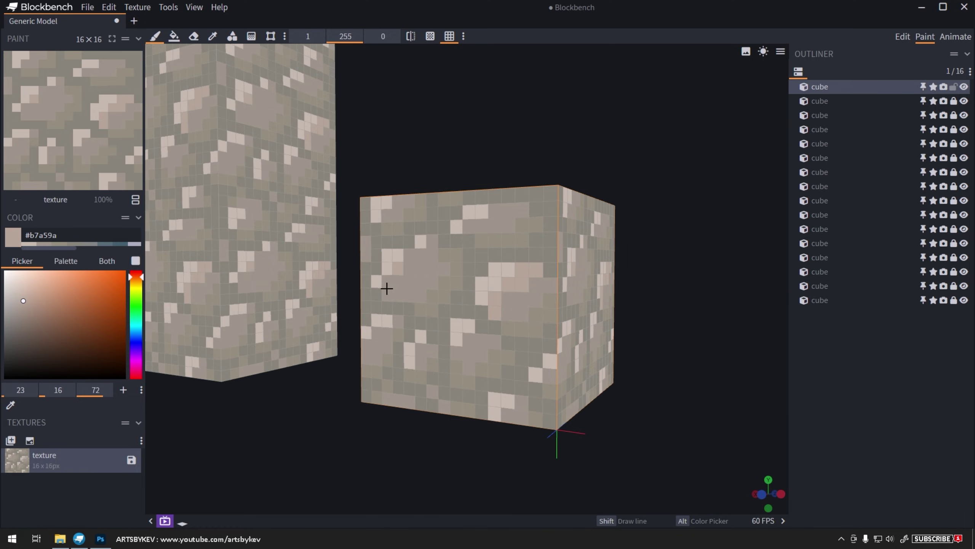
drag(386, 288, 399, 294)
mouse_move(410, 256)
mouse_down()
mouse_move(426, 257)
mouse_move(421, 269)
mouse_up()
drag(475, 225, 505, 212)
right_drag(507, 214, 555, 196)
drag(531, 323, 504, 335)
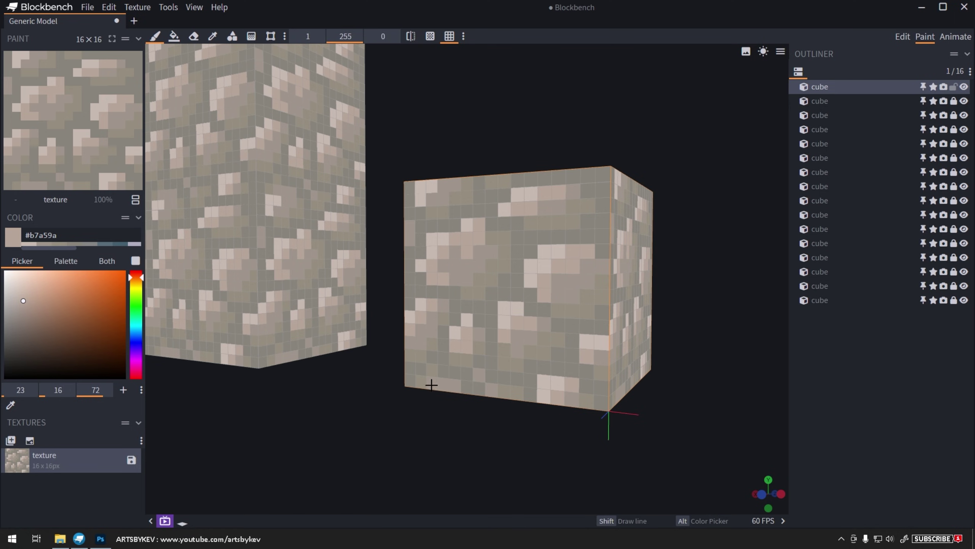
- Highlight the bottom-left stone with sampled light tones, and sample the mortar color #88847c for the Paint Brush
alt+click(455, 333)
mouse_move(422, 381)
mouse_down()
mouse_move(444, 370)
mouse_move(444, 385)
mouse_up()
alt+click(456, 346)
right_drag(581, 316, 536, 356)
key(alt)
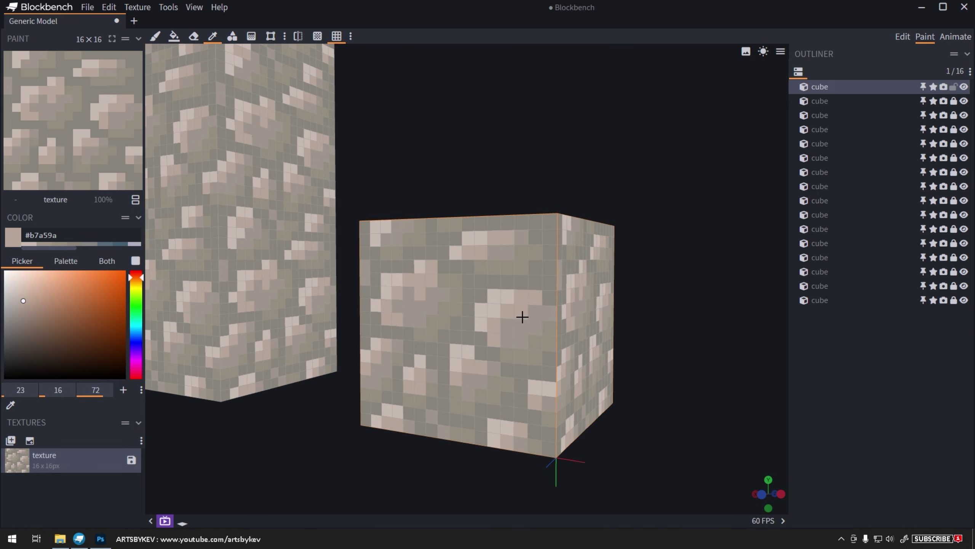
click(524, 365)
key(b)
- Set the brush color to #726f63 and paint dark shadow pixels in the mortar gaps between the stones
scroll(653, 341, down, 5)
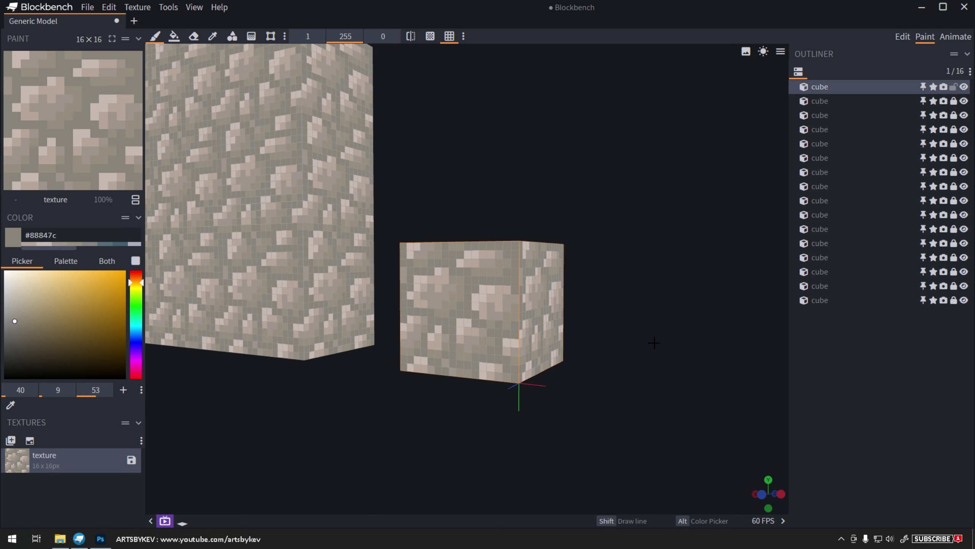
right_drag(466, 328, 386, 285)
scroll(486, 312, up, 6)
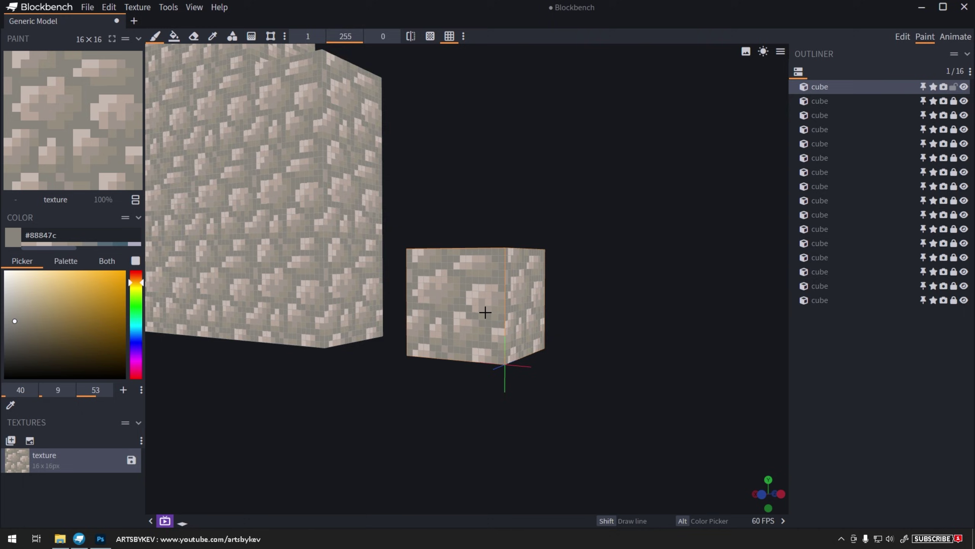
scroll(486, 311, up, 1)
key(c)
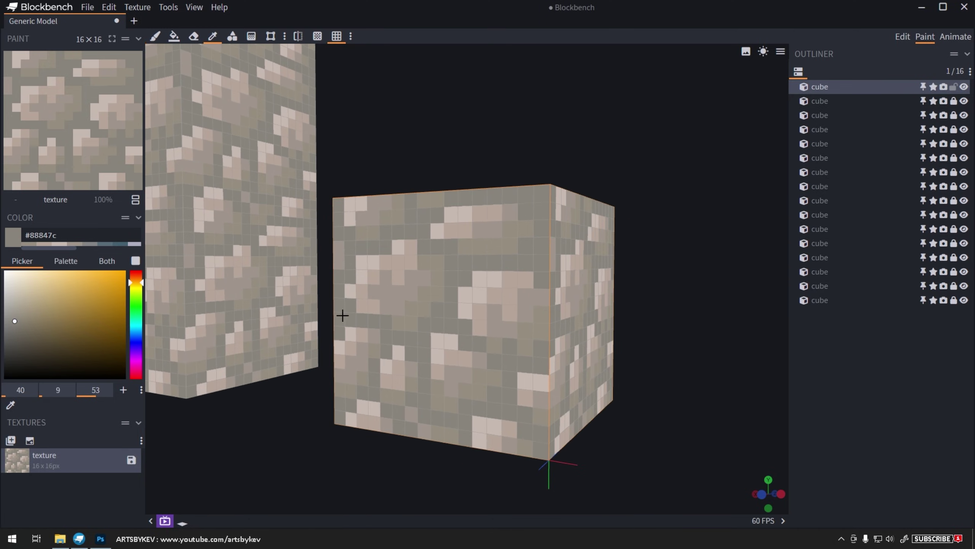
key(b)
click(20, 329)
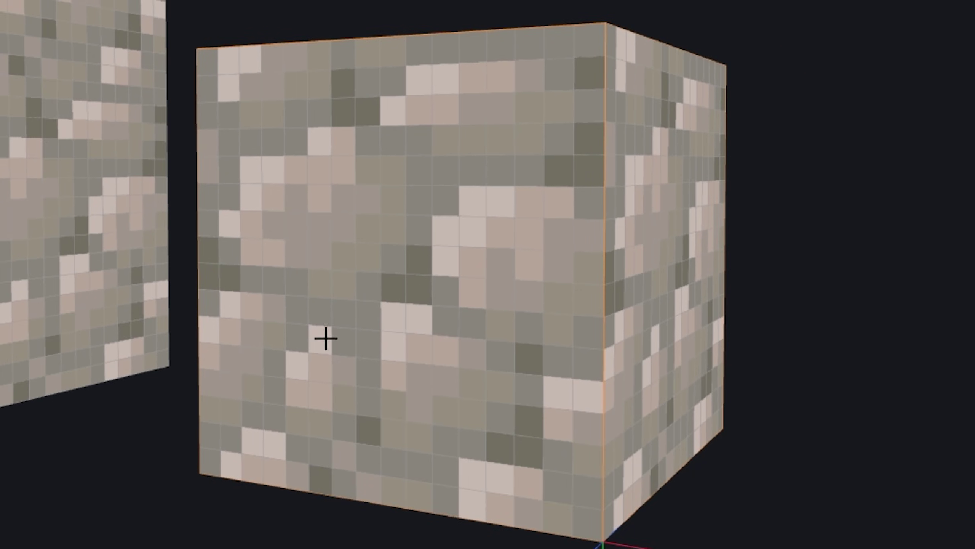
drag(365, 319, 369, 345)
click(235, 148)
drag(419, 199, 443, 172)
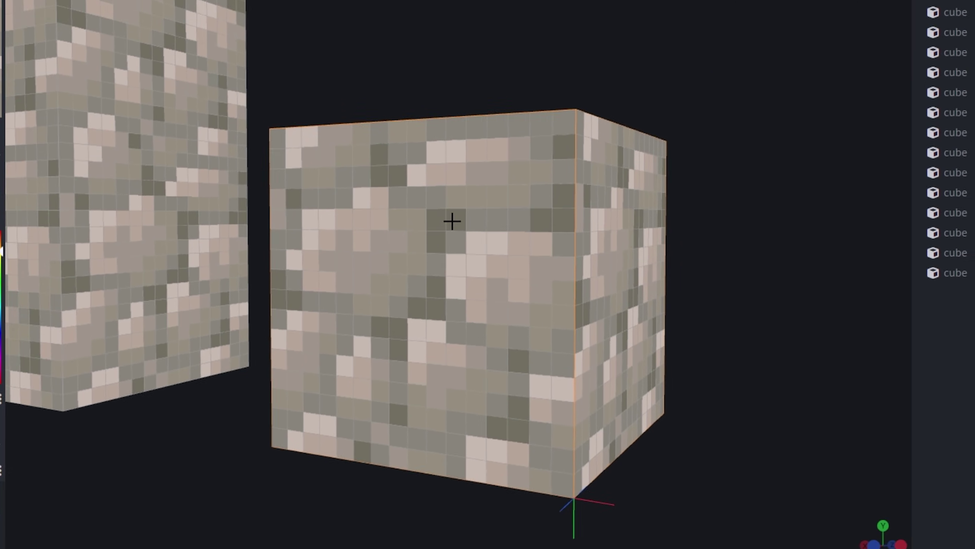
- Add further #726f63 shadow pixels to the mortar near the bottom edge of the cube face
right_drag(209, 444, 297, 425)
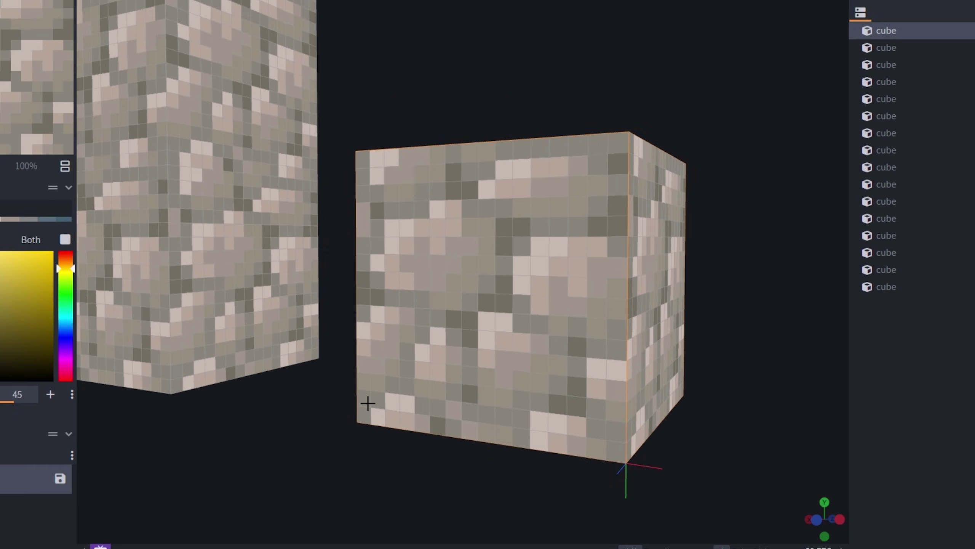
click(368, 403)
right_drag(612, 431, 487, 413)
click(485, 412)
right_drag(484, 315, 506, 400)
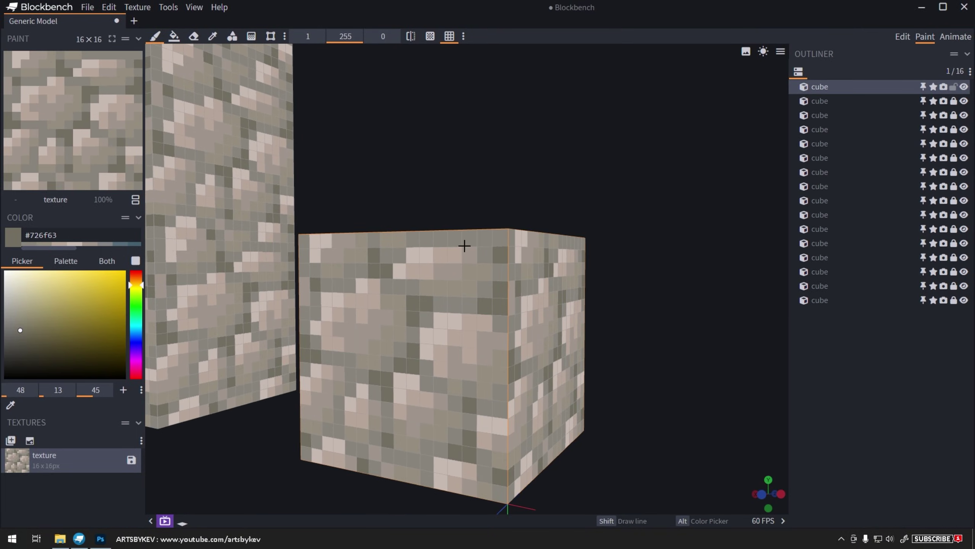
- Switch to Edit mode, deselect the cube, and examine how the stone texture tiles across the wall
drag(496, 214, 524, 311)
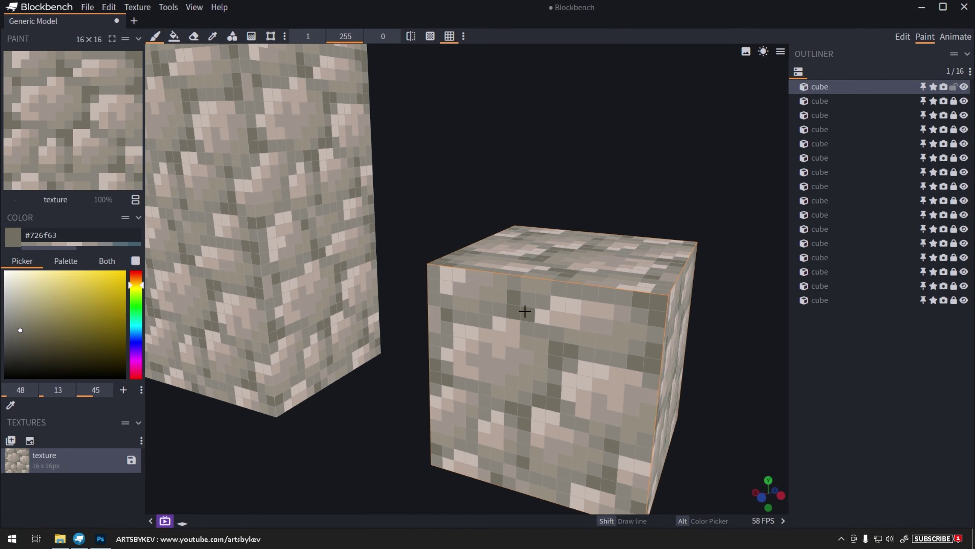
scroll(469, 288, down, 6)
drag(642, 375, 642, 359)
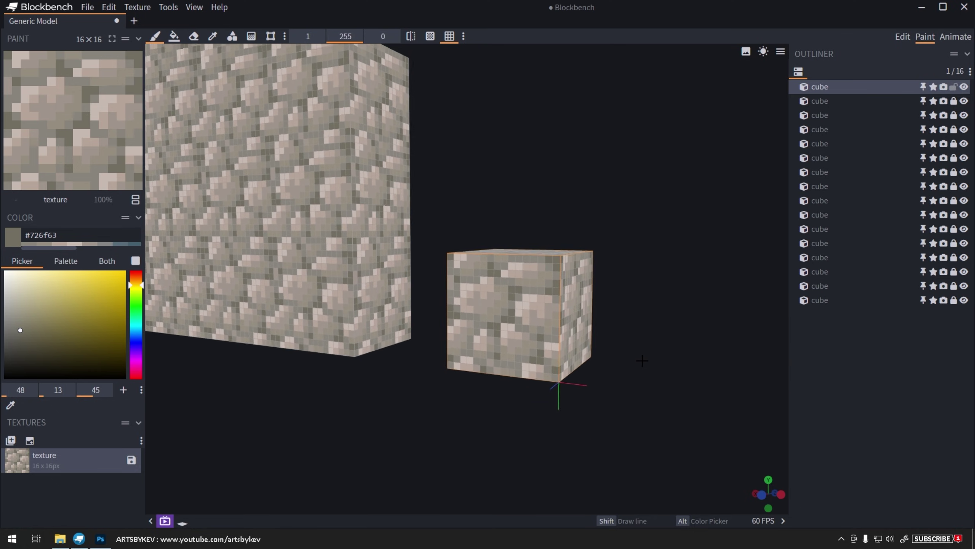
right_drag(716, 244, 758, 275)
click(901, 37)
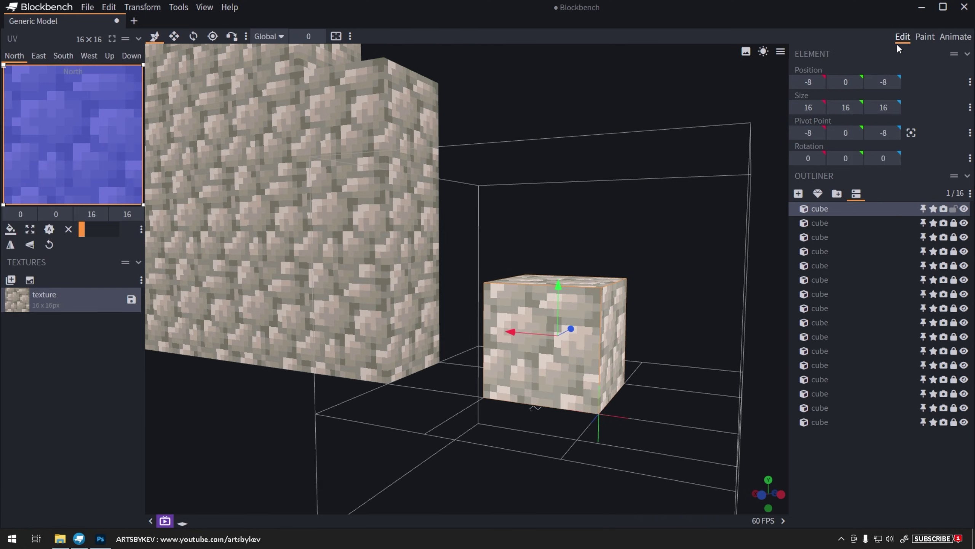
click(845, 477)
scroll(558, 373, down, 6)
right_drag(446, 352, 457, 392)
drag(457, 392, 454, 402)
right_drag(455, 402, 525, 436)
drag(525, 436, 495, 431)
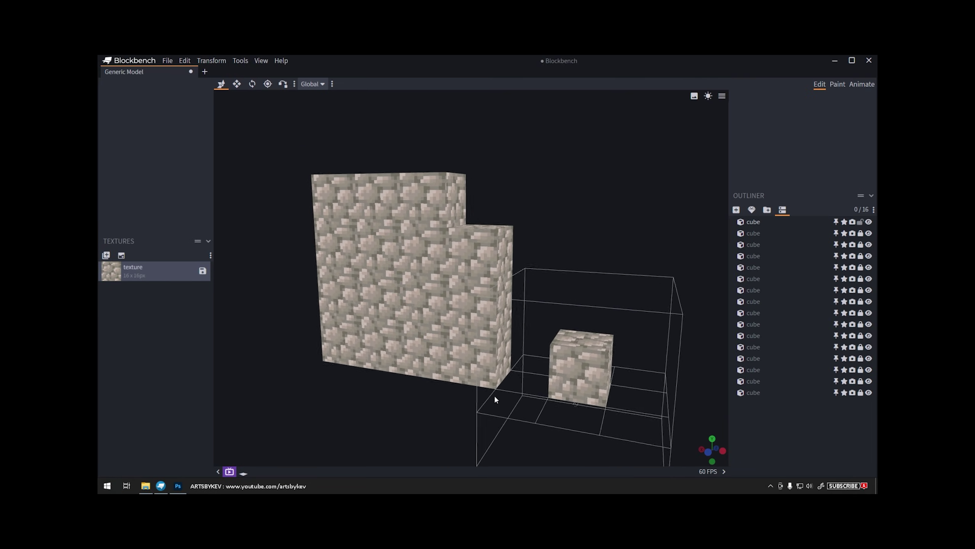
drag(494, 395, 488, 375)
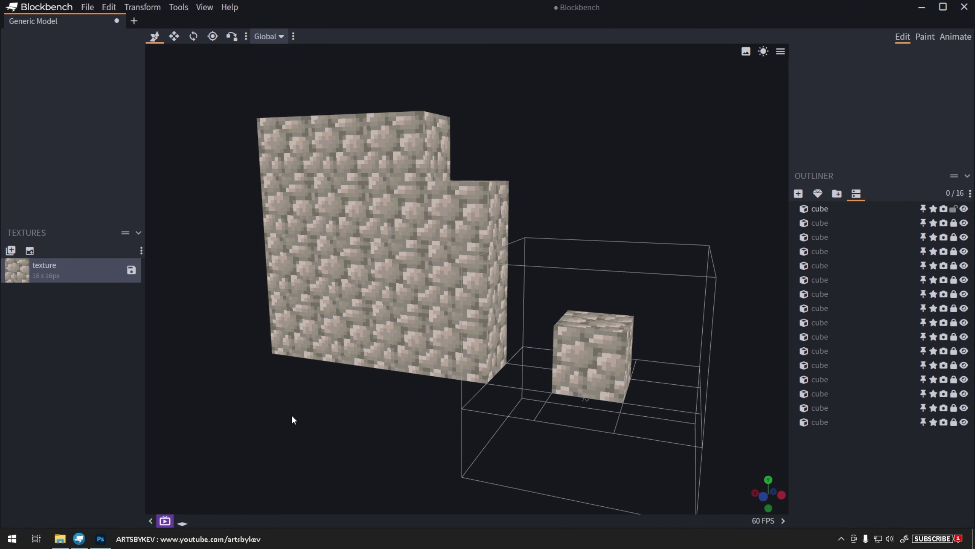